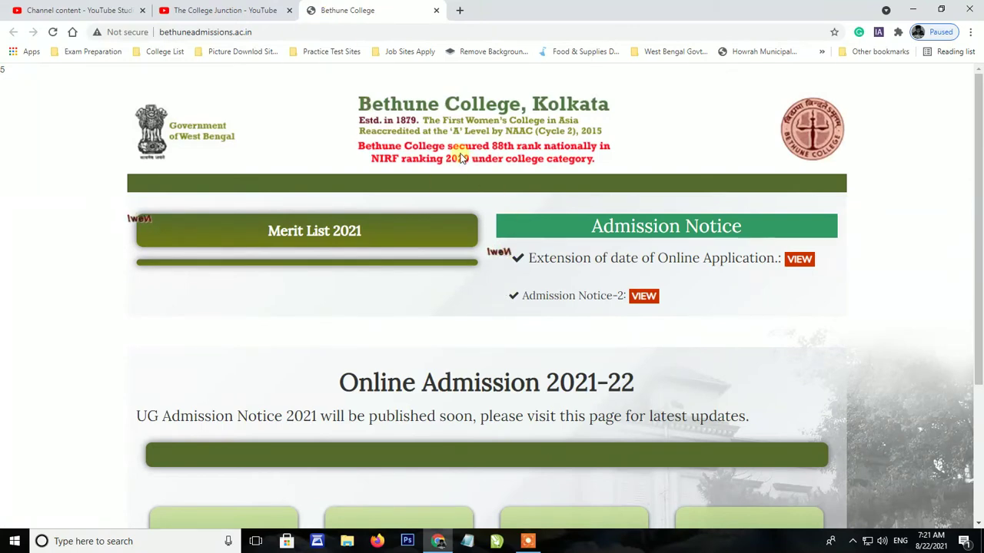
Open the 'Apply Online Admission 2021' portal from the Bethune College site in a new tab.
{"action": "scroll", "coordinate": [461, 156], "scroll_direction": "down", "scroll_amount": 2}
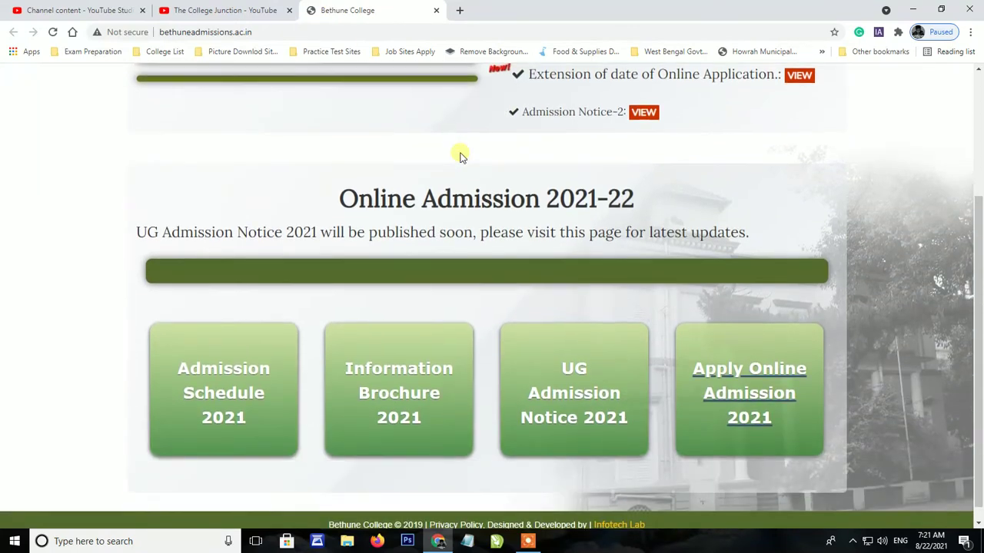
{"action": "scroll", "coordinate": [461, 156], "scroll_direction": "up", "scroll_amount": 1}
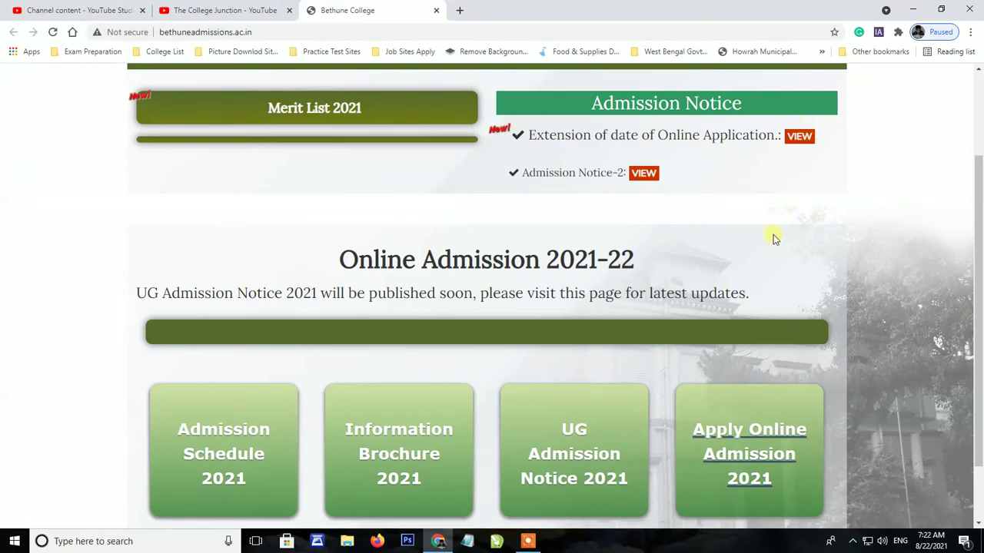
{"action": "left_click", "coordinate": [787, 429]}
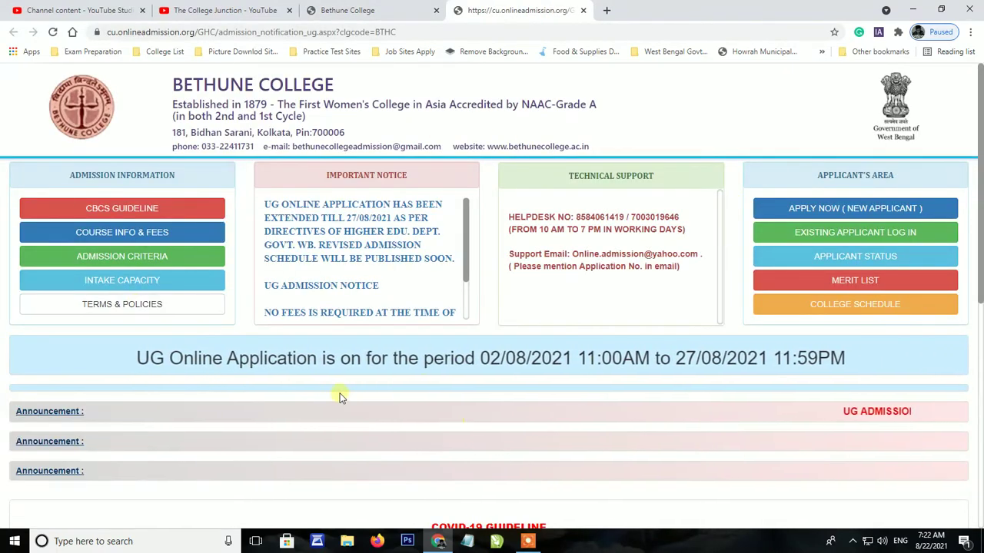
Apply as a new applicant and acknowledge the admission instructions to reach the UG 2021-22 registration page.
{"action": "left_click_drag", "start_coordinate": [661, 358], "coordinate": [844, 360]}
{"action": "left_click", "coordinate": [844, 359]}
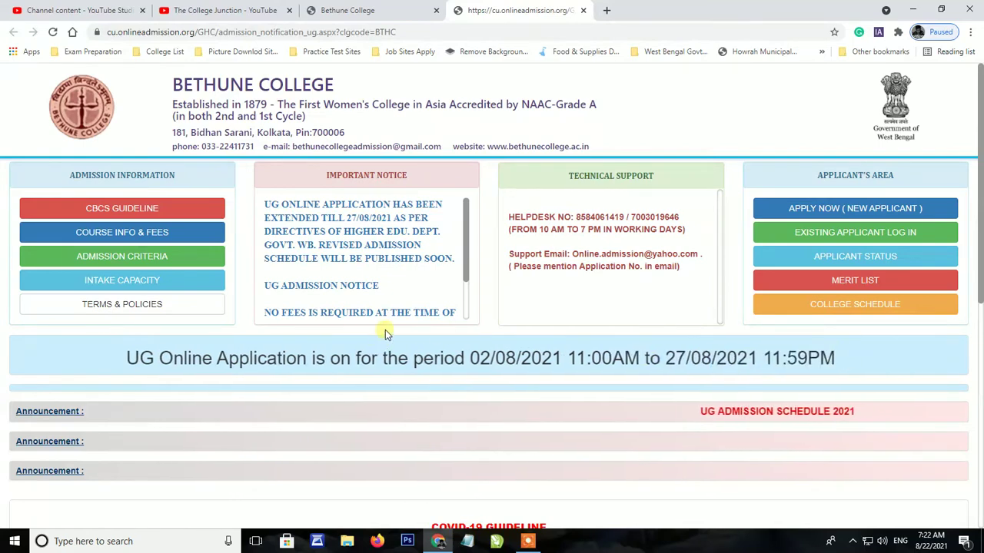
{"action": "left_click", "coordinate": [774, 210]}
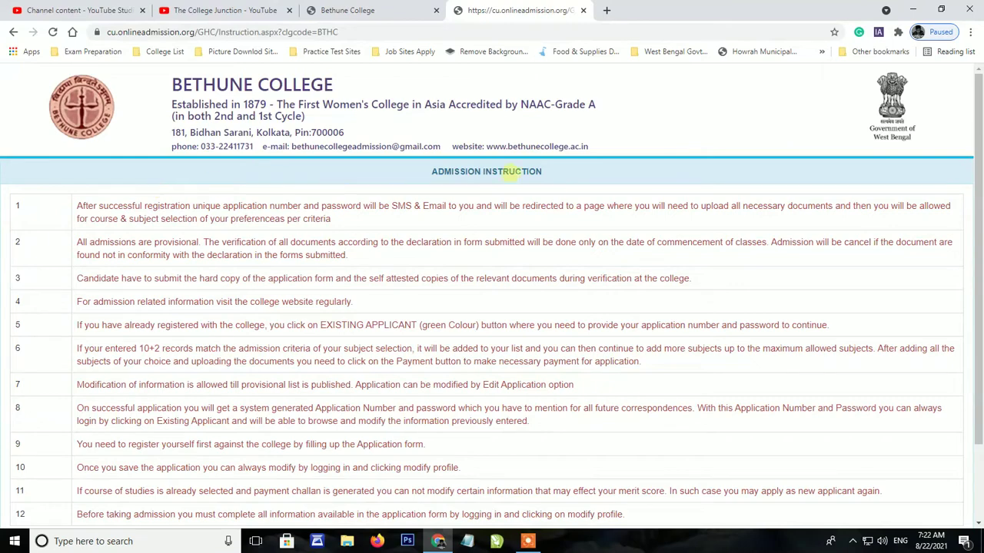
{"action": "scroll", "coordinate": [511, 173], "scroll_direction": "down", "scroll_amount": 2}
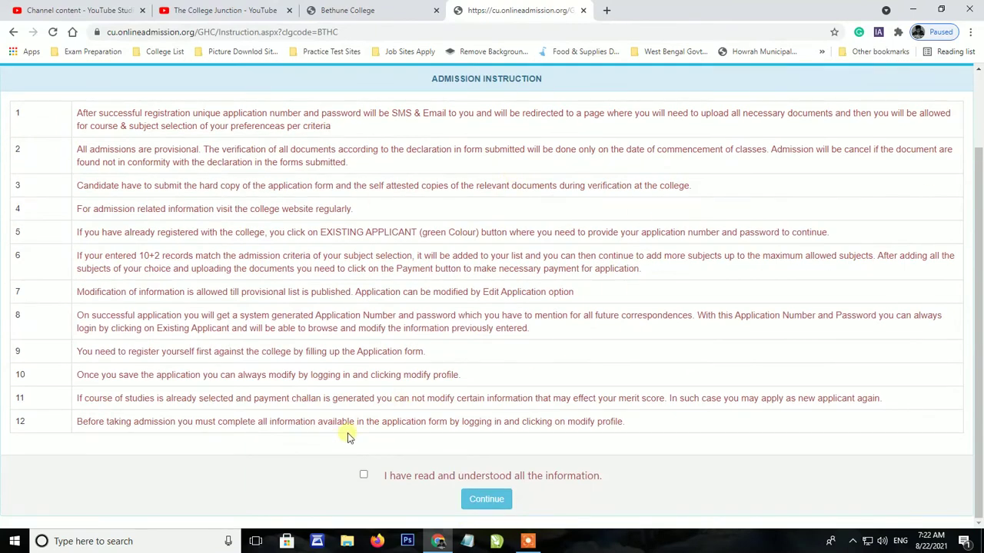
{"action": "left_click", "coordinate": [502, 500]}
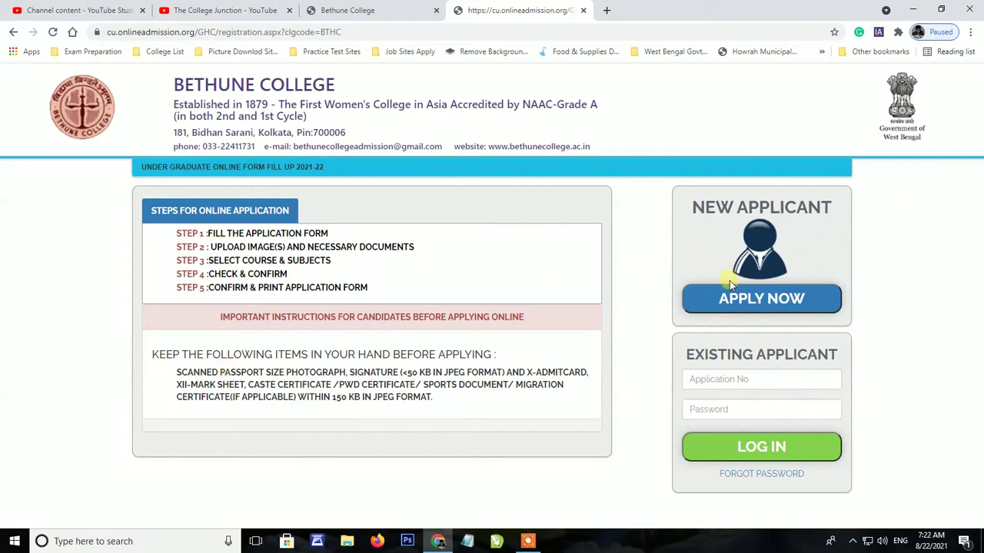
Open the new application form, keeping gender FEMALE, category GENERAL and caste certificate state NA.
{"action": "left_click", "coordinate": [738, 301]}
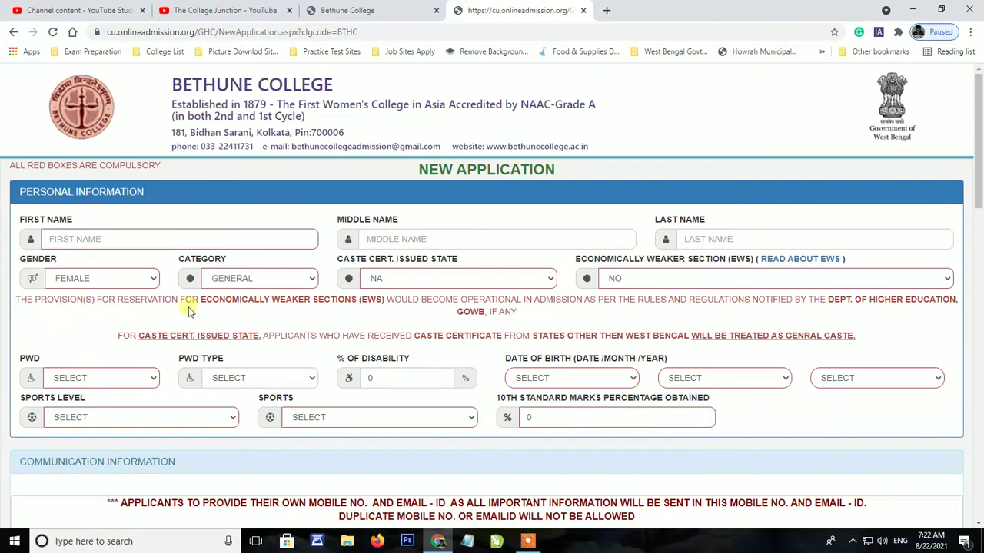
{"action": "left_click", "coordinate": [132, 279]}
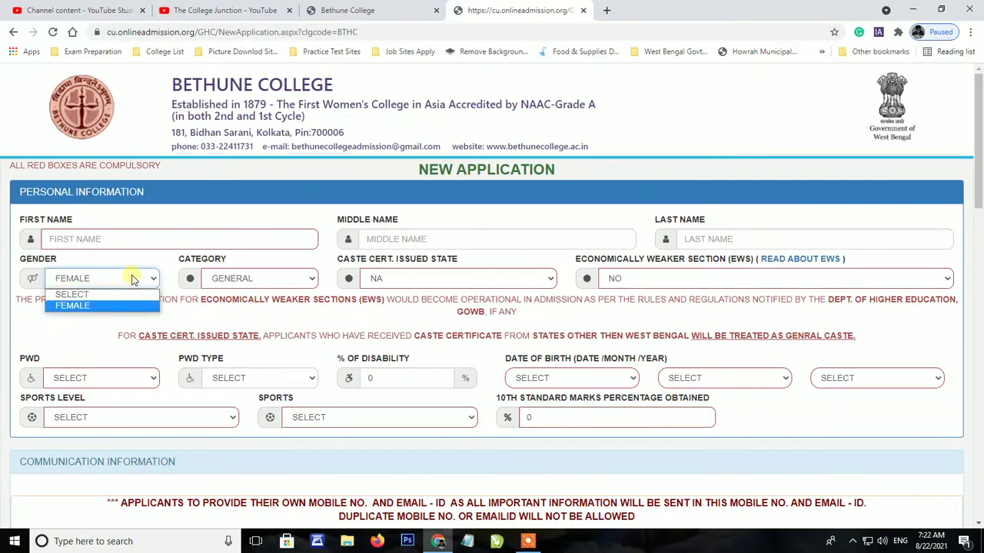
{"action": "left_click", "coordinate": [132, 279]}
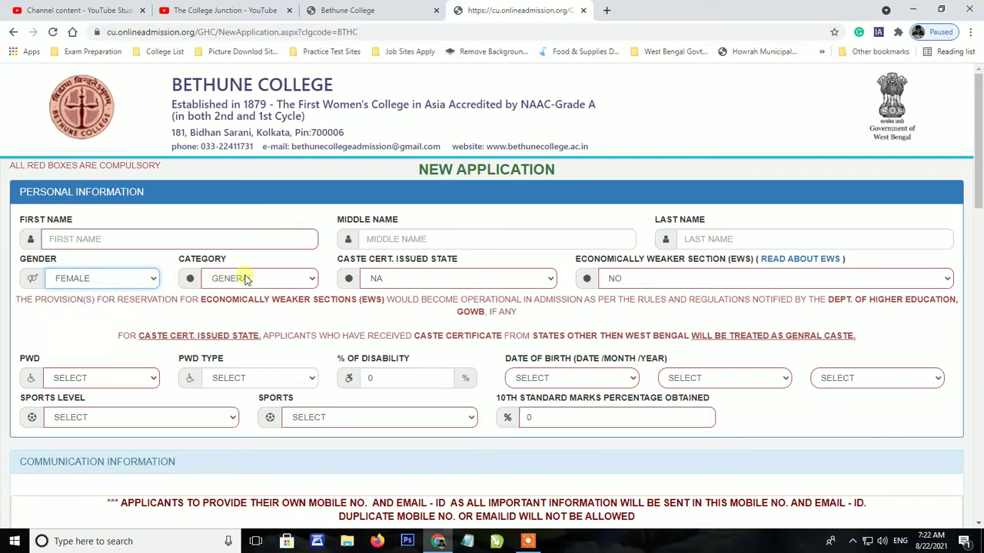
{"action": "left_click", "coordinate": [271, 277]}
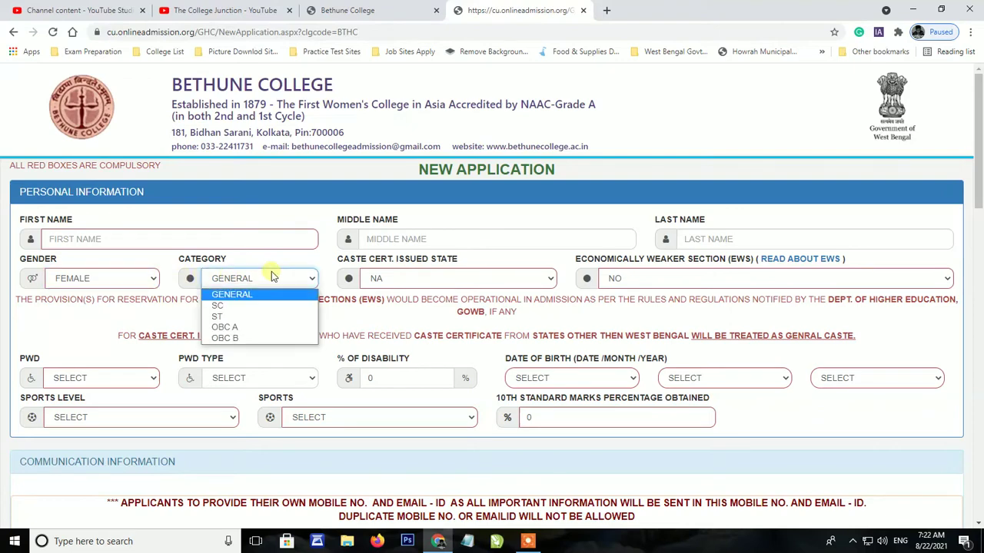
{"action": "left_click", "coordinate": [272, 277]}
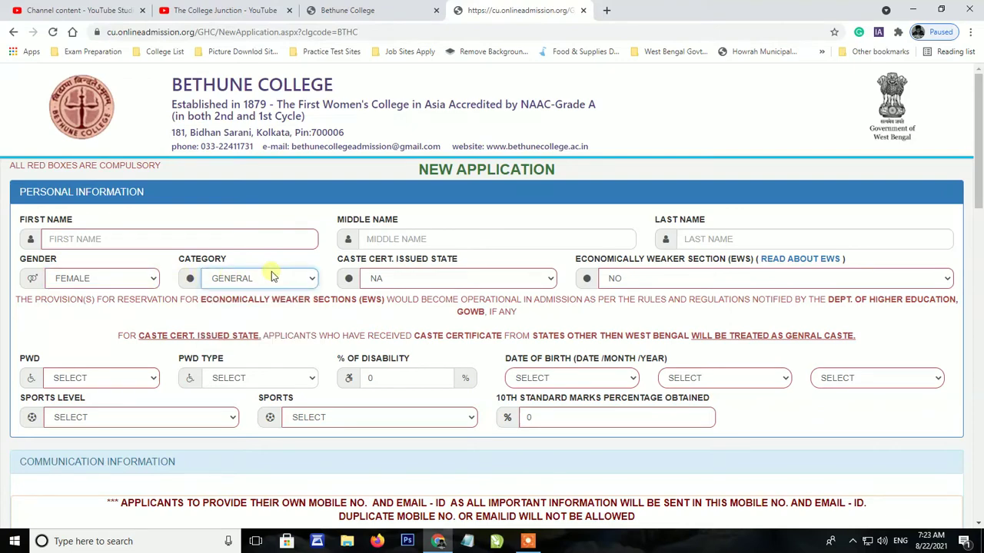
{"action": "left_click", "coordinate": [483, 283]}
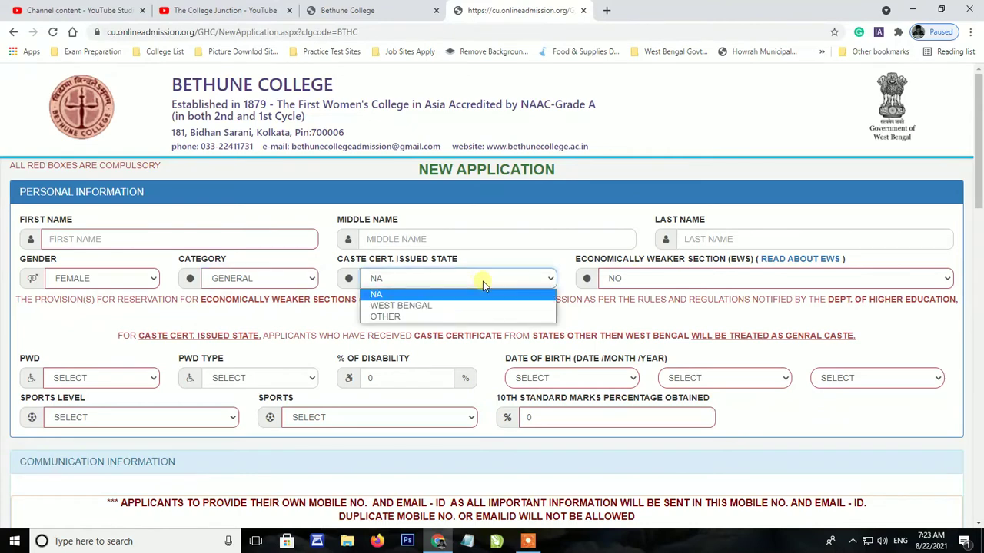
{"action": "left_click", "coordinate": [483, 282]}
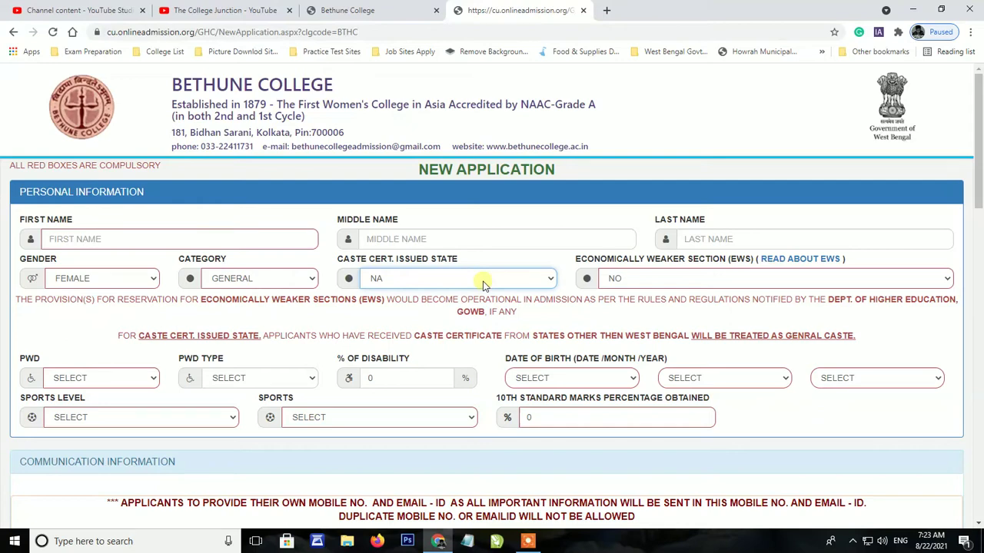
Set PWD to NO and sports level to NA.
{"action": "scroll", "coordinate": [484, 284], "scroll_direction": "down", "scroll_amount": 1}
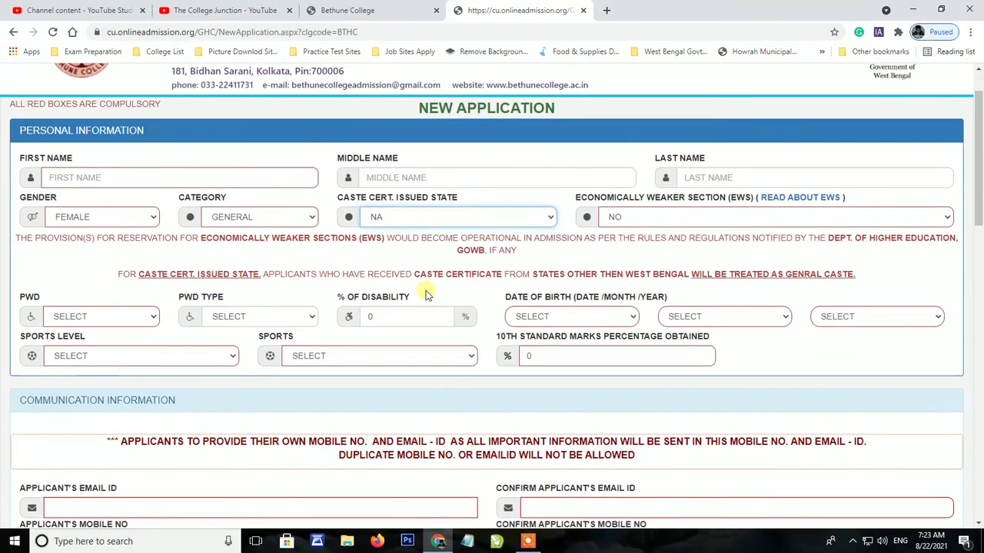
{"action": "left_click", "coordinate": [140, 316]}
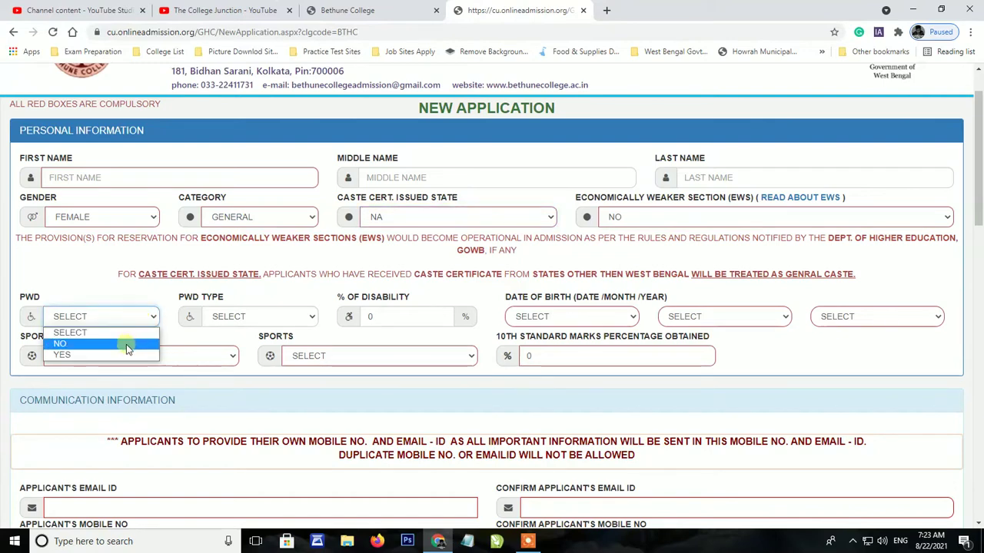
{"action": "left_click", "coordinate": [127, 344]}
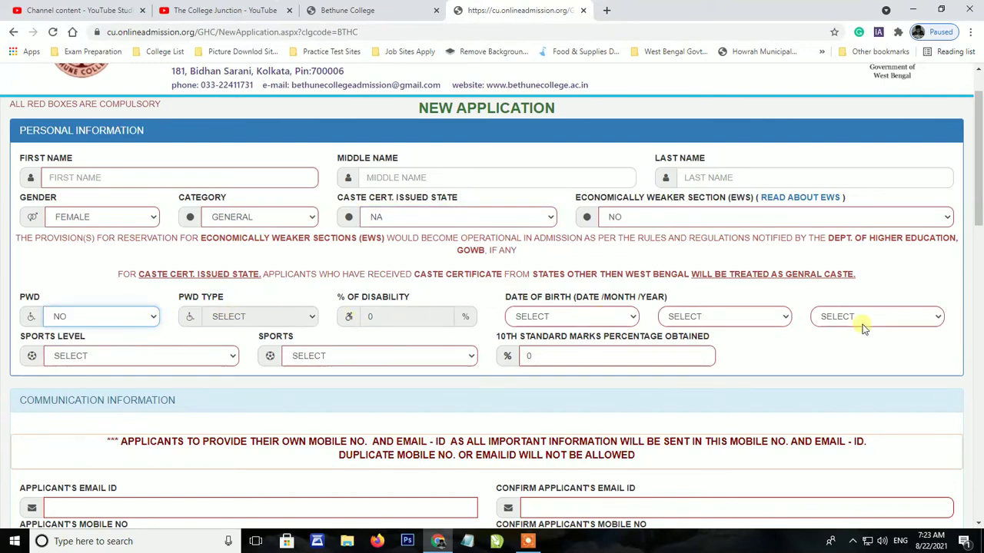
{"action": "left_click", "coordinate": [132, 364]}
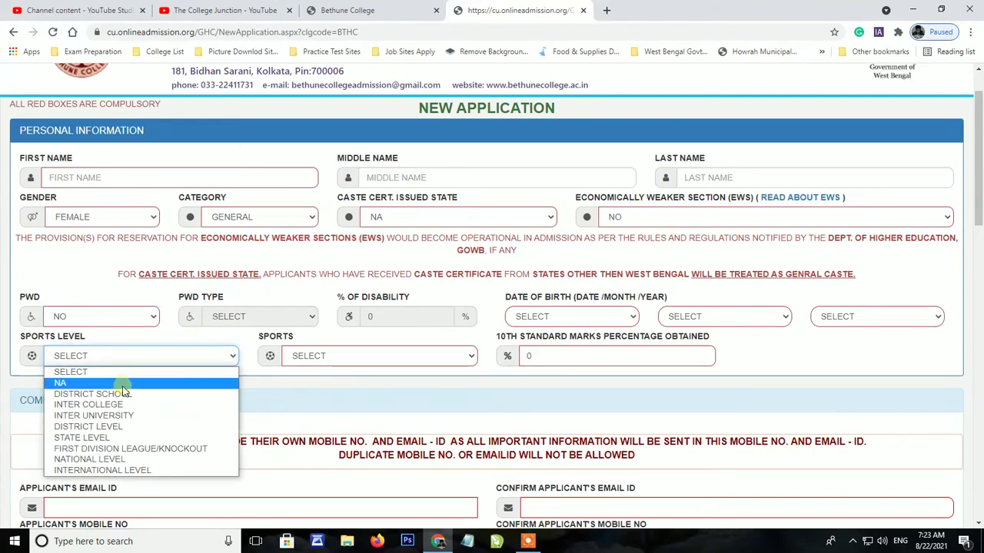
{"action": "left_click", "coordinate": [123, 386]}
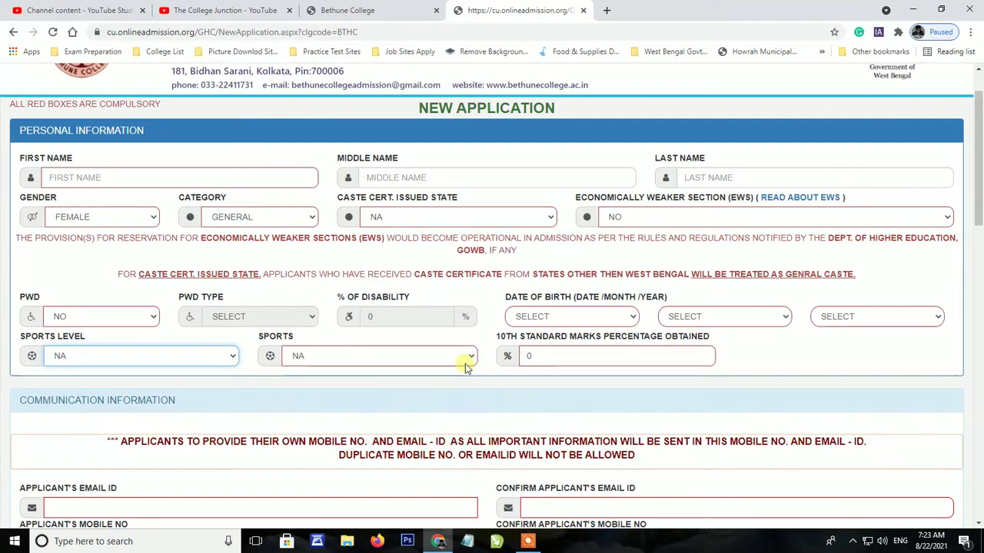
{"action": "scroll", "coordinate": [465, 368], "scroll_direction": "down", "scroll_amount": 1}
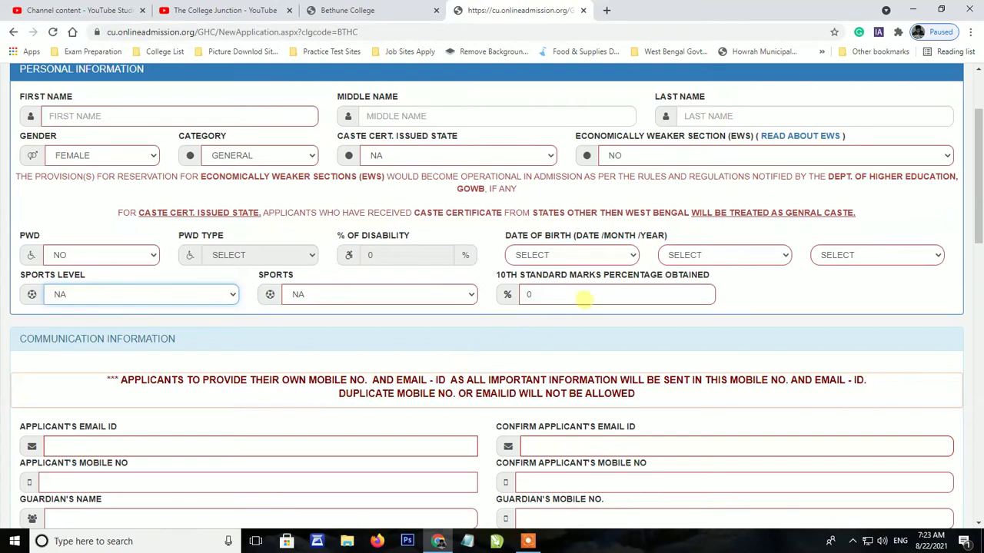
Choose West Bengal Council of Higher Secondary Education (HS) as the 12th board.
{"action": "scroll", "coordinate": [584, 299], "scroll_direction": "down", "scroll_amount": 2}
{"action": "scroll", "coordinate": [584, 300], "scroll_direction": "down", "scroll_amount": 1}
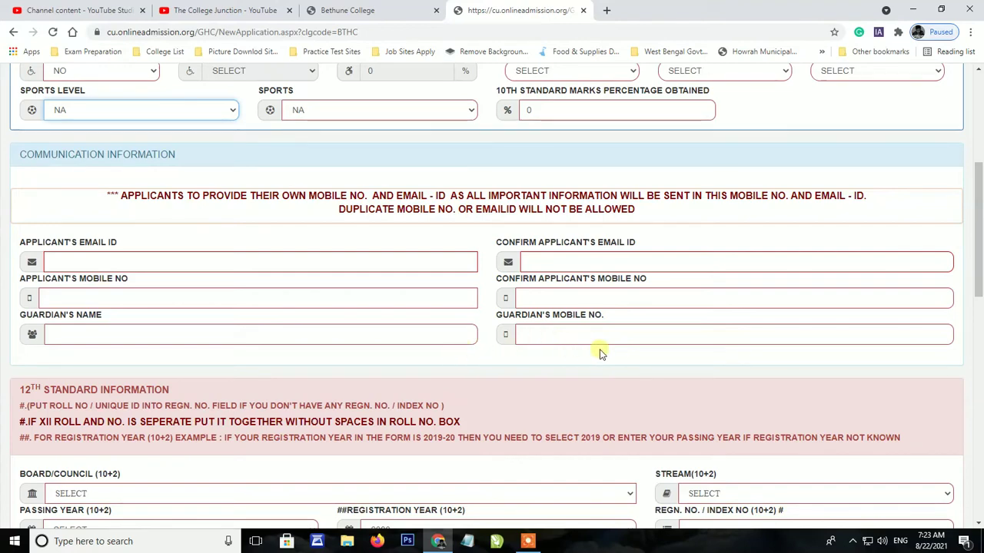
{"action": "scroll", "coordinate": [601, 352], "scroll_direction": "down", "scroll_amount": 3}
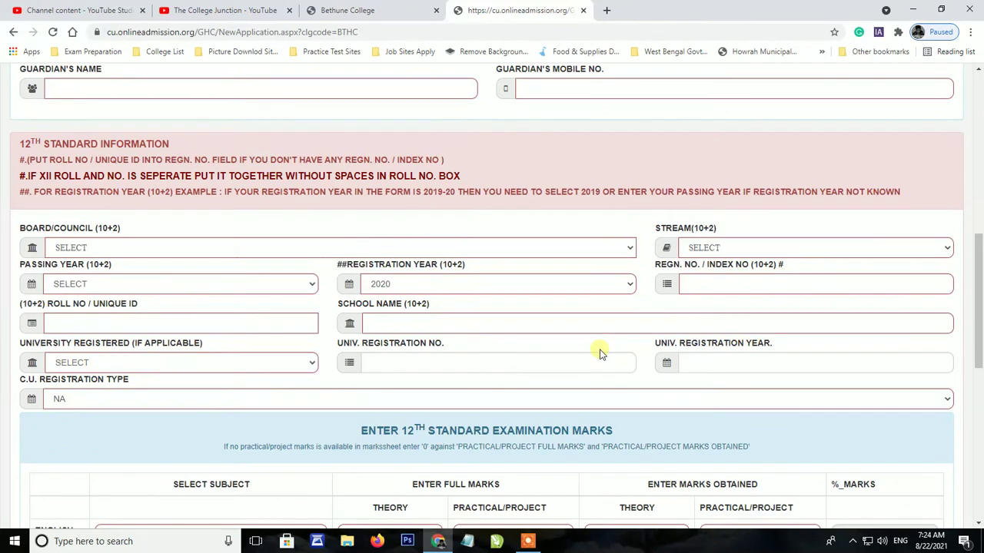
{"action": "left_click", "coordinate": [403, 250]}
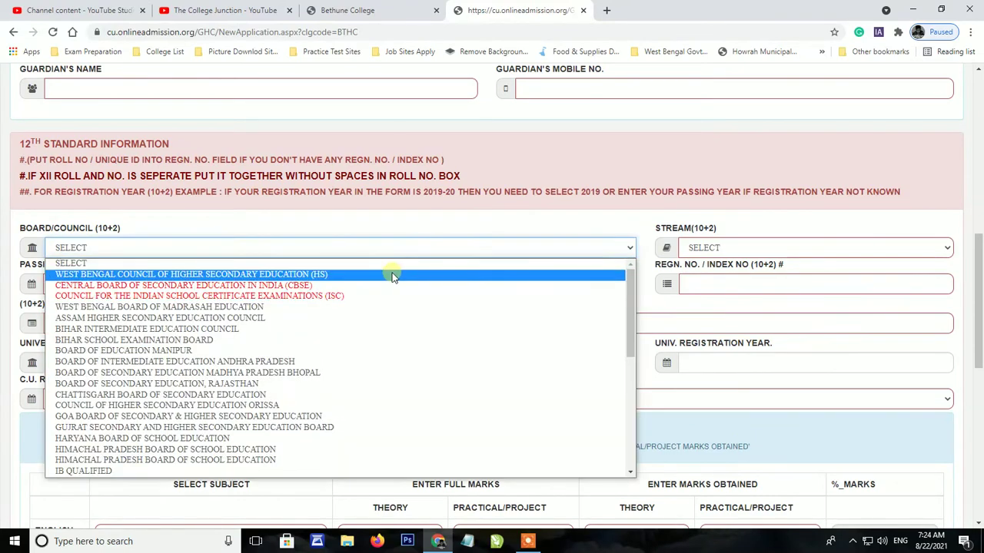
{"action": "left_click", "coordinate": [392, 275]}
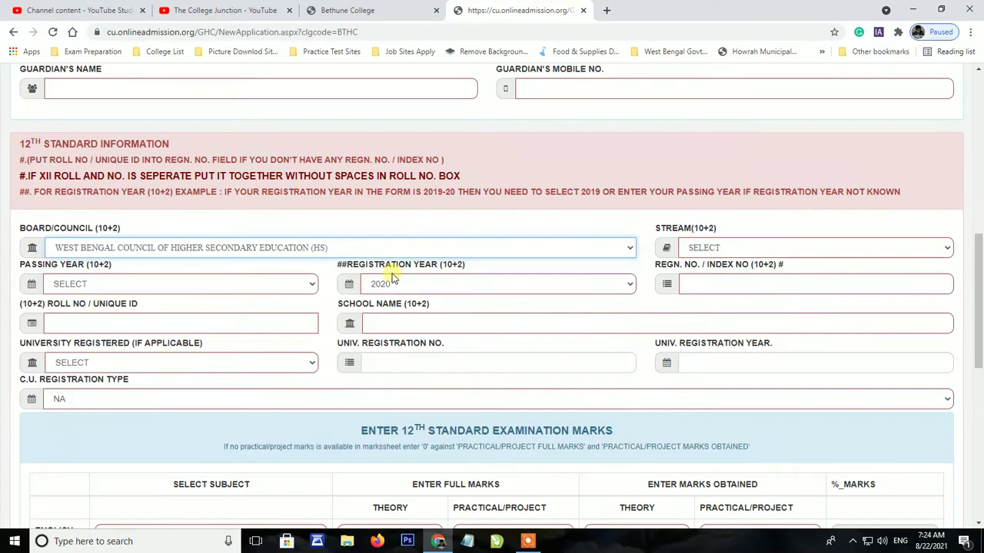
{"action": "scroll", "coordinate": [392, 276], "scroll_direction": "up", "scroll_amount": 3}
{"action": "scroll", "coordinate": [392, 277], "scroll_direction": "down", "scroll_amount": 2}
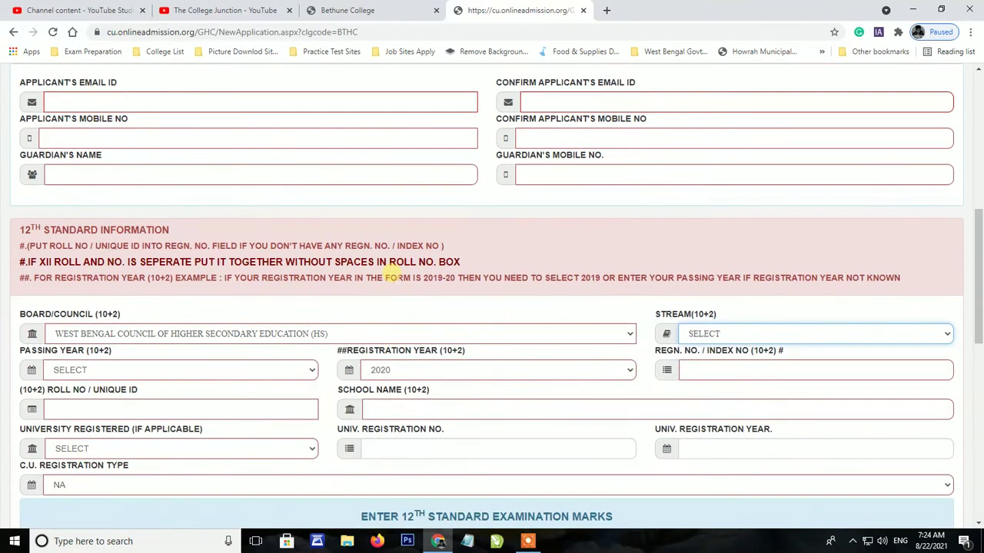
Set the 12th stream to SCIENCE and mark the applicant as not university registered (NO).
{"action": "left_click", "coordinate": [726, 334]}
{"action": "left_click", "coordinate": [711, 382]}
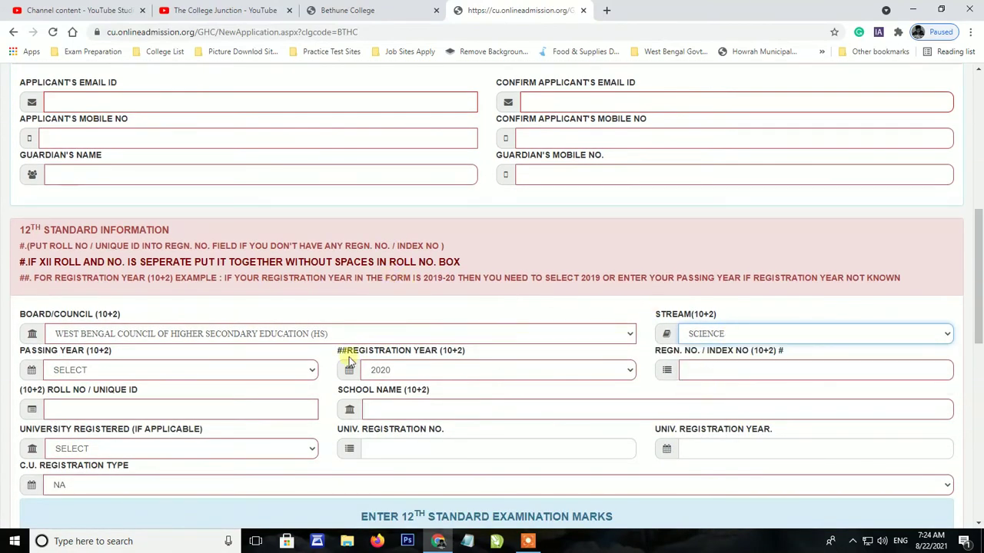
{"action": "left_click", "coordinate": [205, 379]}
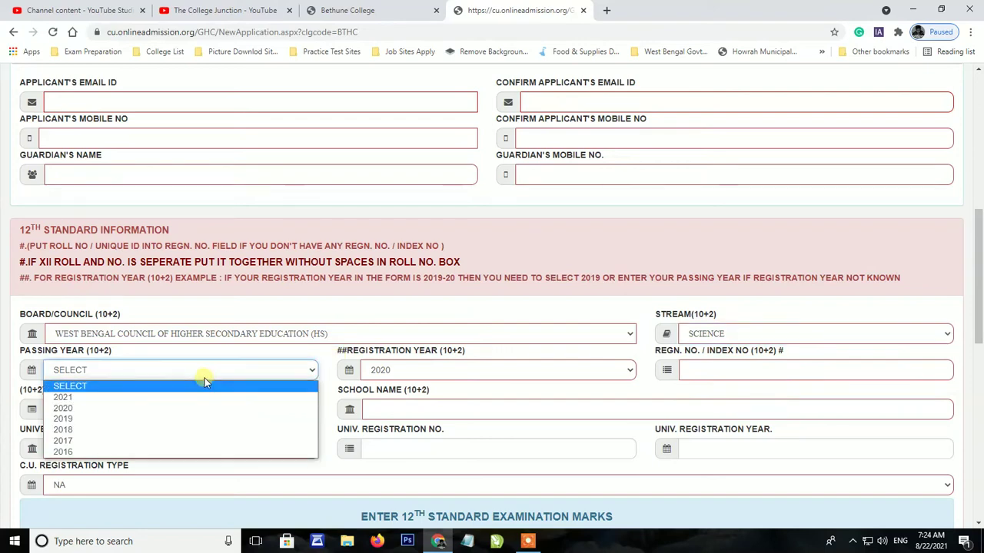
{"action": "left_click", "coordinate": [204, 378]}
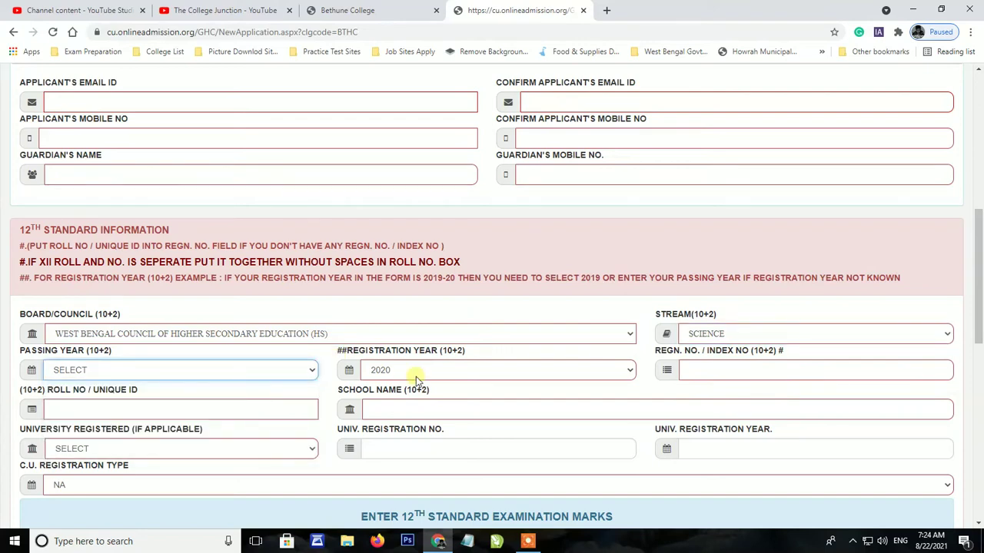
{"action": "scroll", "coordinate": [415, 378], "scroll_direction": "down", "scroll_amount": 1}
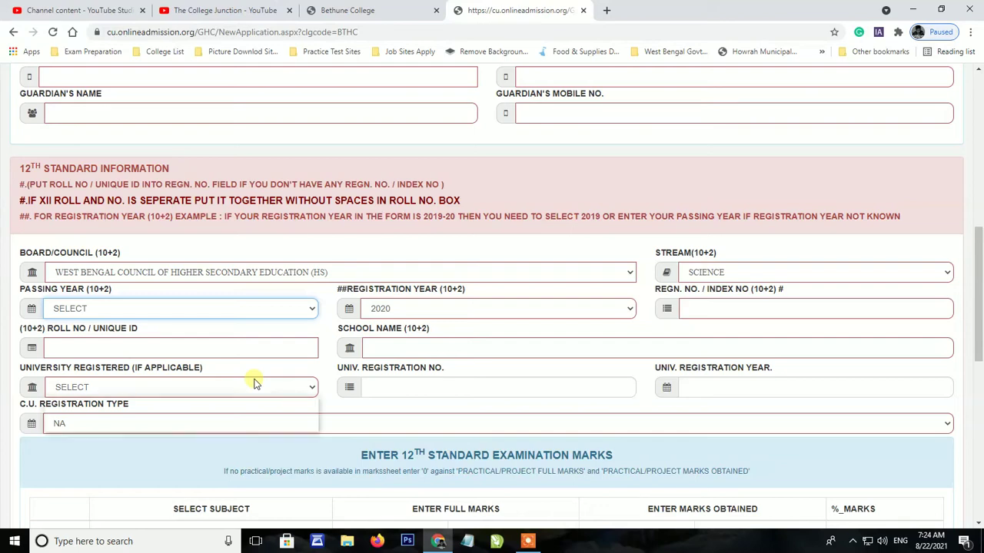
{"action": "left_click", "coordinate": [246, 388]}
{"action": "left_click", "coordinate": [188, 427]}
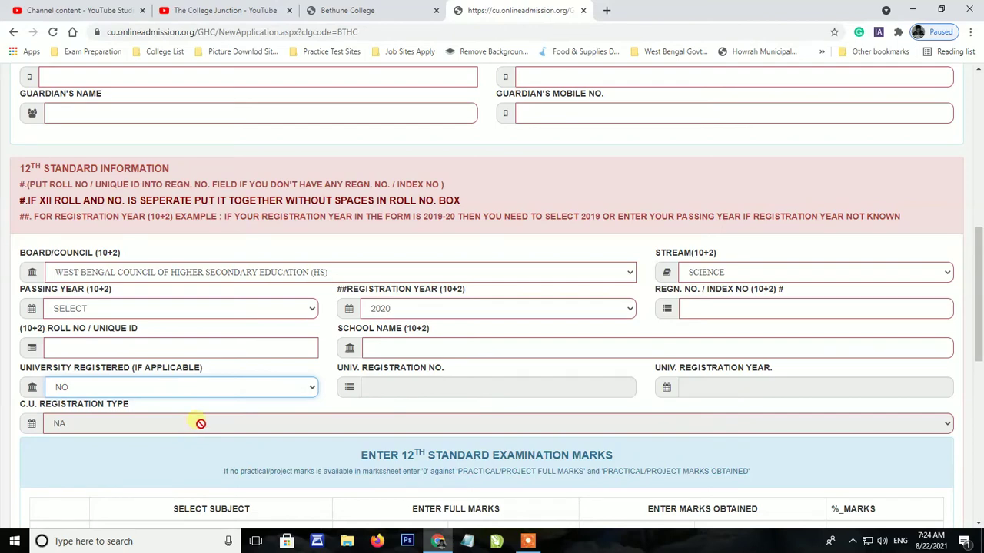
Enter 80 in the Environmental Studies mark, then choose ENGLISH B and BENGALI A for the English and Language rows.
{"action": "scroll", "coordinate": [237, 412], "scroll_direction": "down", "scroll_amount": 4}
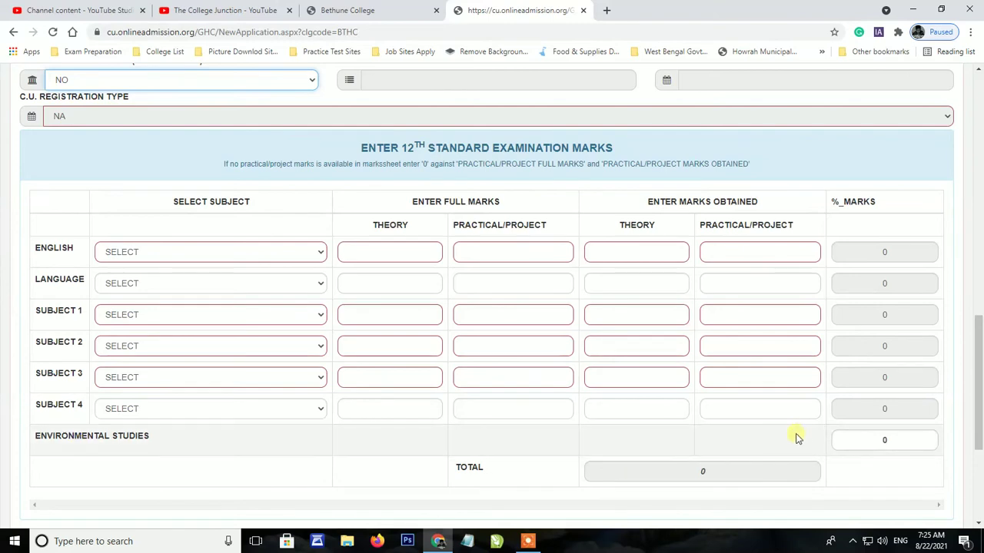
{"action": "double_click", "coordinate": [882, 439]}
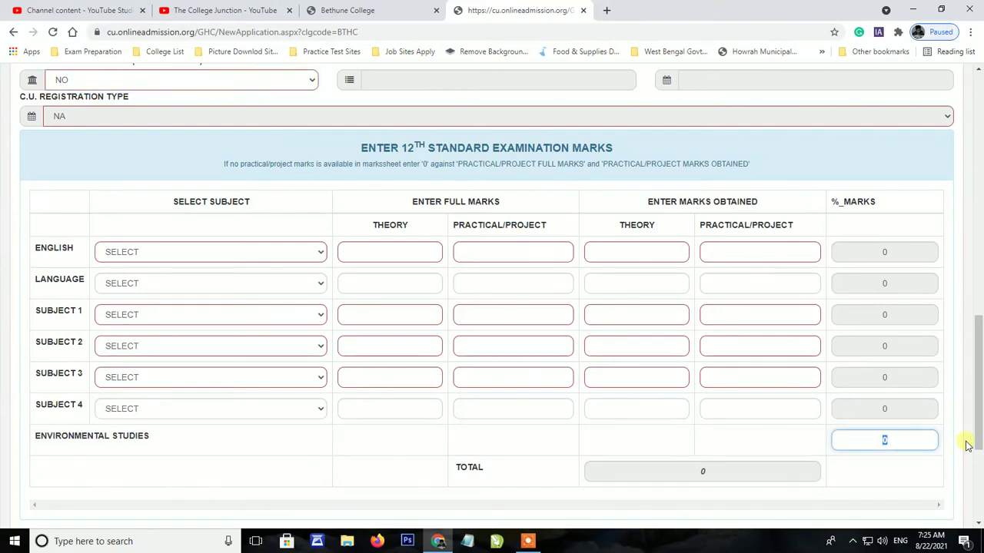
{"action": "type", "text": "80"}
{"action": "left_click", "coordinate": [159, 410]}
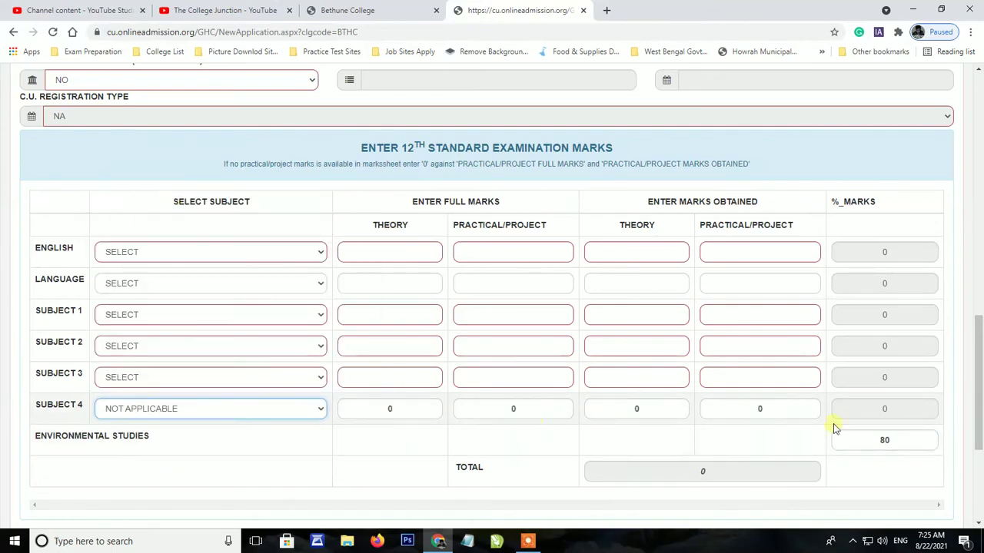
{"action": "left_click", "coordinate": [191, 256]}
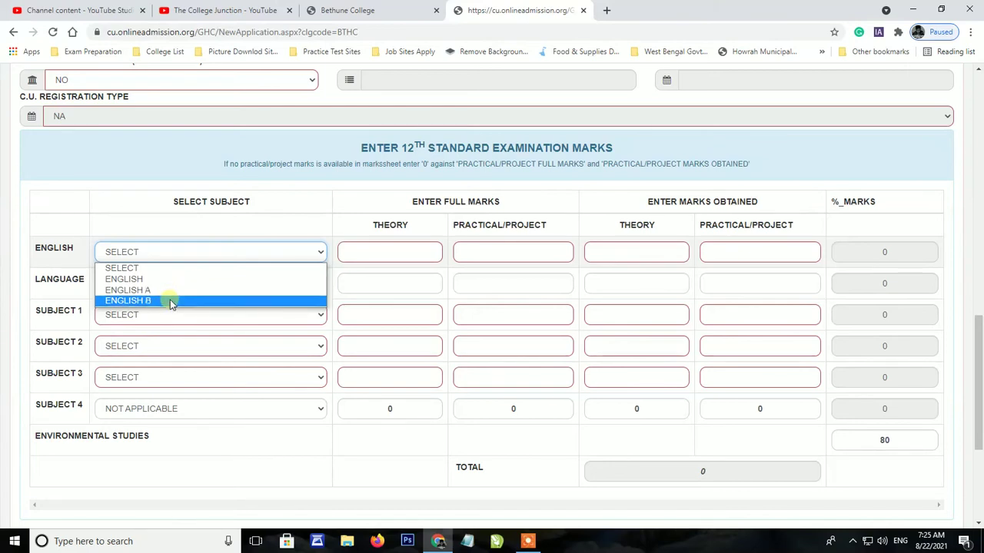
{"action": "left_click", "coordinate": [172, 300]}
{"action": "left_click", "coordinate": [185, 290]}
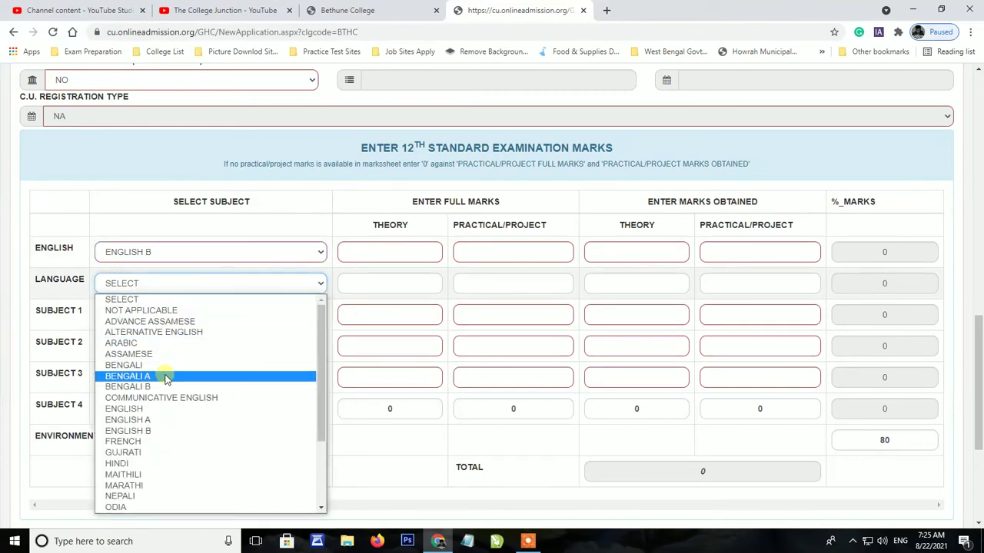
{"action": "left_click", "coordinate": [165, 376]}
Select MATHEMATICS as Subject 1.
{"action": "left_click", "coordinate": [193, 315]}
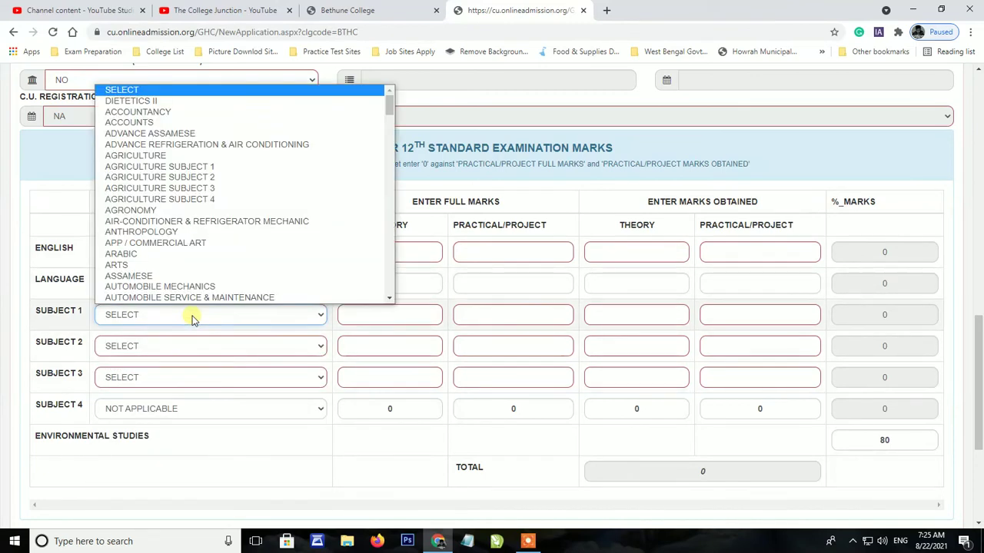
{"action": "key", "text": "m"}
{"action": "key", "text": "Down"}
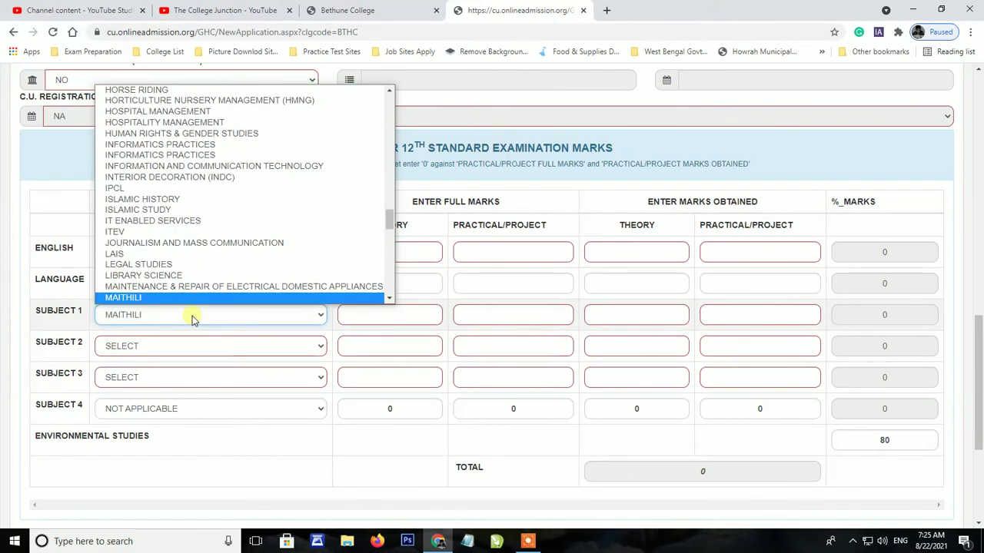
{"action": "key", "text": "Down"}
{"action": "key", "text": "Down"}
{"action": "key", "text": "Down"}
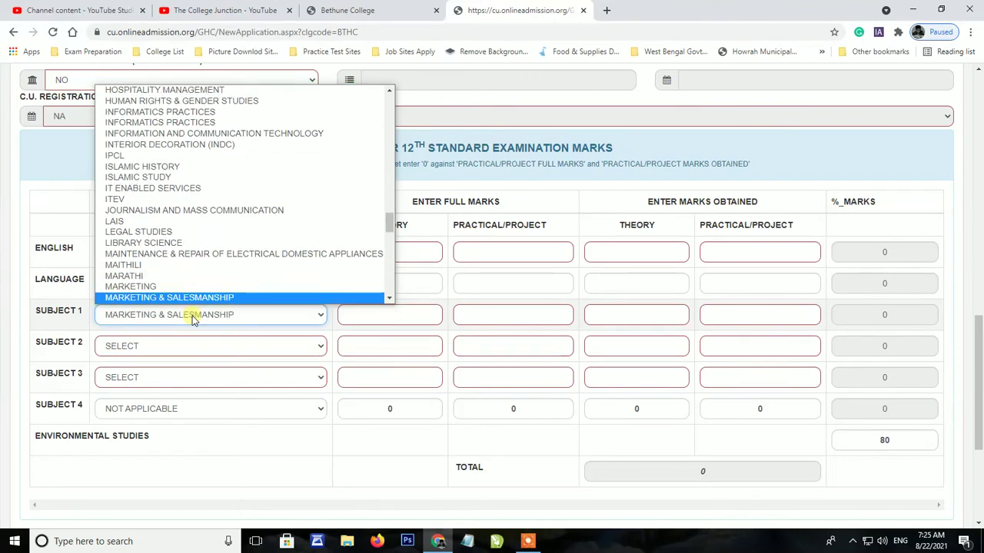
{"action": "key", "text": "Down"}
{"action": "key", "text": "Down"}
{"action": "key", "text": "Down"}
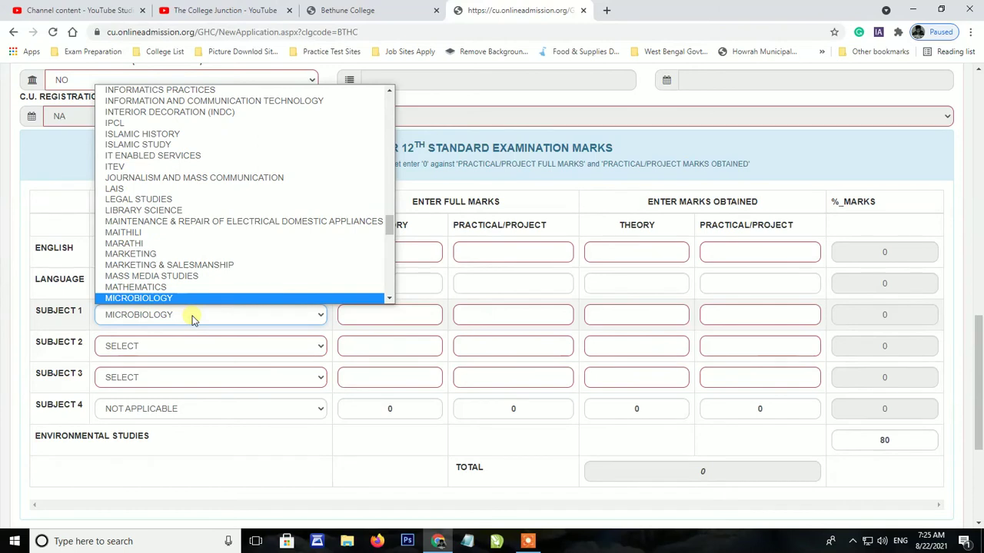
{"action": "key", "text": "Up"}
{"action": "key", "text": "Return"}
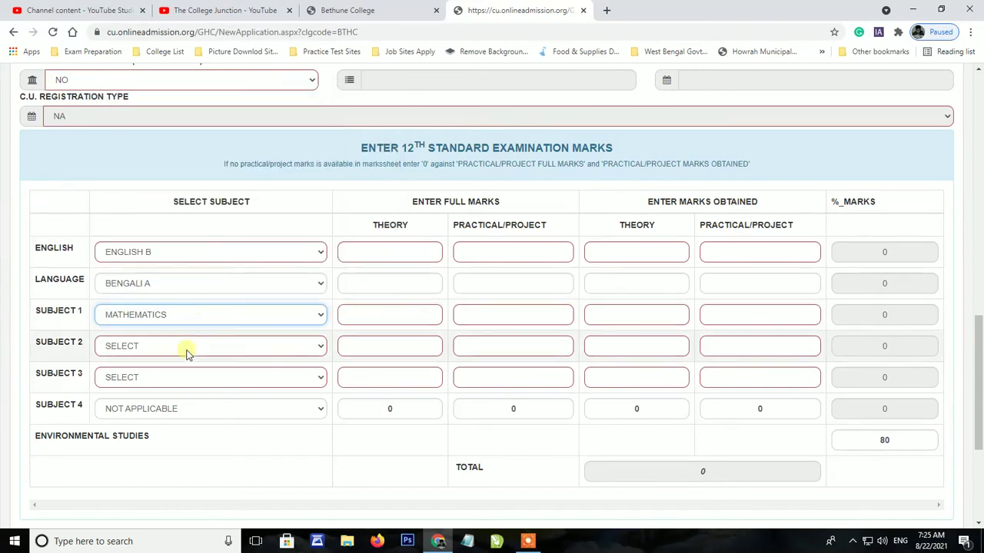
Select PHYSICS as Subject 2 and BIOLOGY as Subject 3.
{"action": "left_click", "coordinate": [187, 352]}
{"action": "key", "text": "p"}
{"action": "key", "text": "Down"}
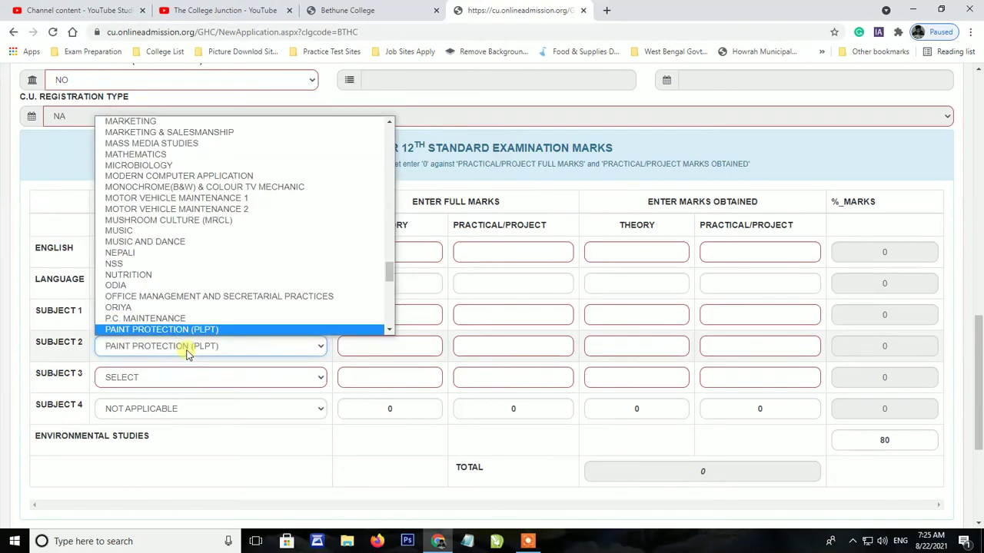
{"action": "key", "text": "Down"}
{"action": "key", "text": "Down"}
{"action": "key", "text": "Down"}
{"action": "key", "text": "Down"}
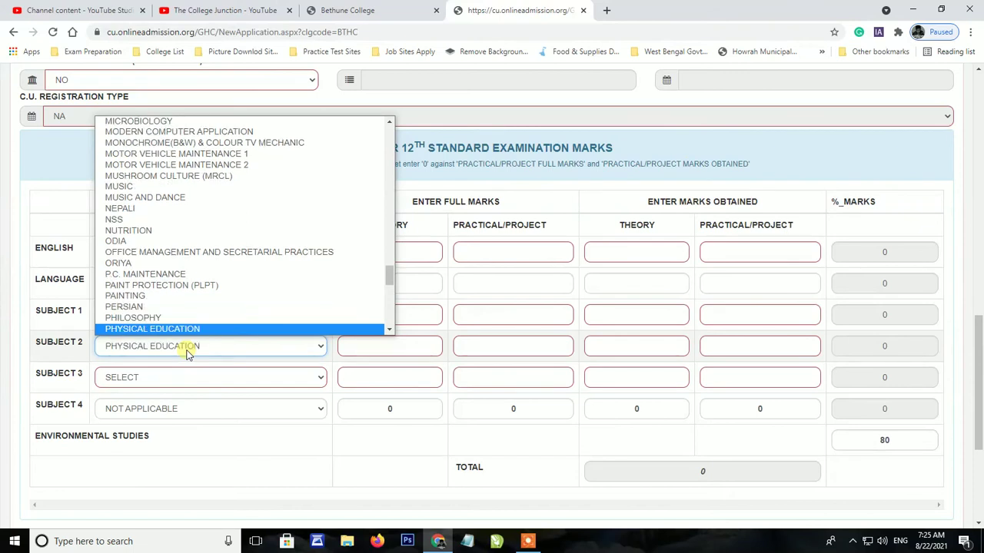
{"action": "key", "text": "Down"}
{"action": "key", "text": "Return"}
{"action": "left_click", "coordinate": [199, 382]}
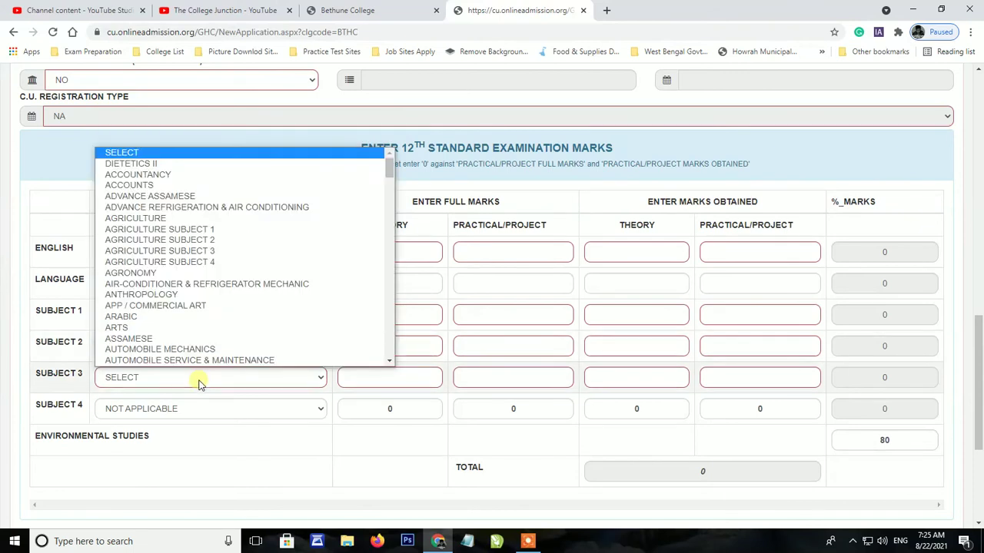
{"action": "key", "text": "b"}
{"action": "key", "text": "Down"}
{"action": "key", "text": "Down"}
{"action": "key", "text": "Down"}
{"action": "key", "text": "Down"}
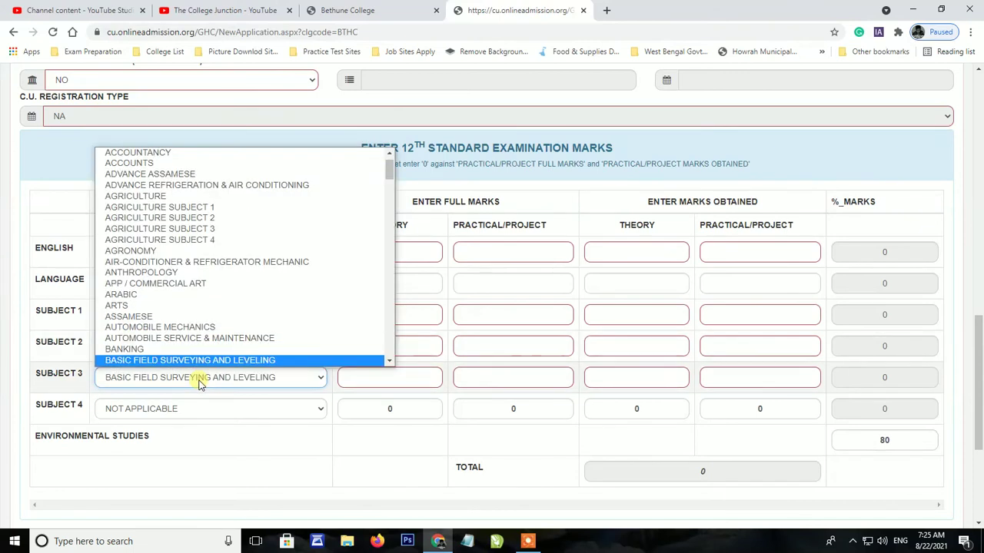
{"action": "key", "text": "Down"}
{"action": "key", "text": "Down"}
{"action": "key", "text": "Down"}
{"action": "key", "text": "Down"}
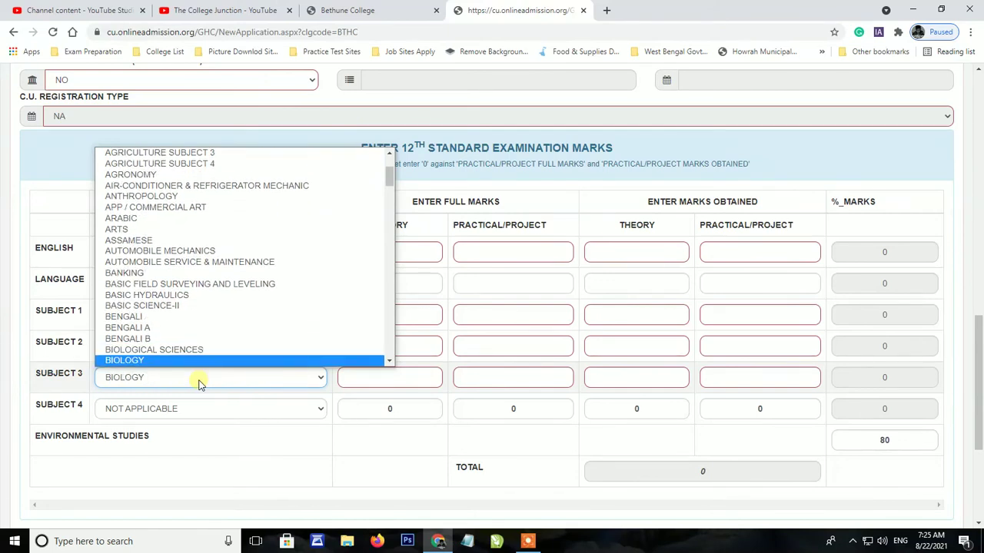
{"action": "key", "text": "Return"}
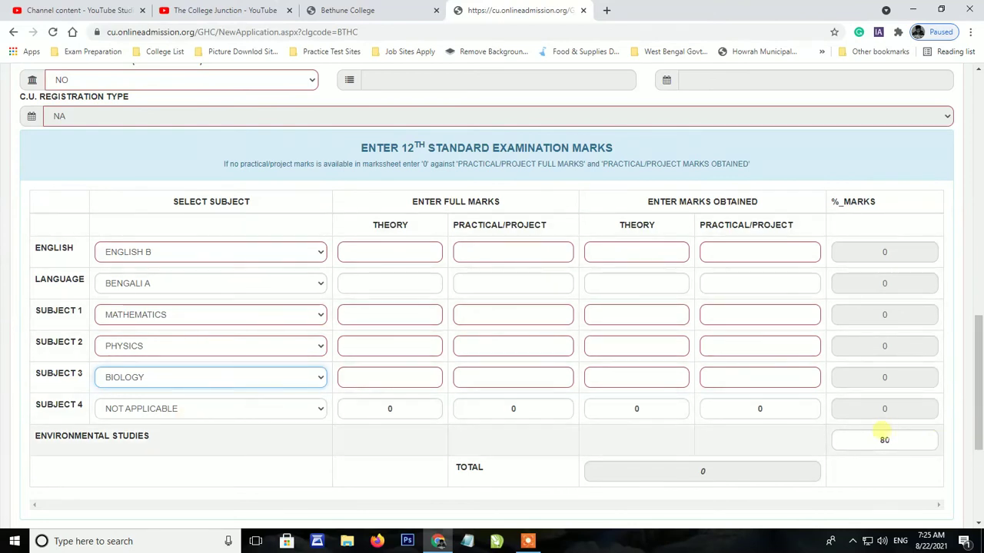
Reset the Environmental Studies value to 0 and select COMPUTER SCIENCE as Subject 4.
{"action": "double_click", "coordinate": [884, 440]}
{"action": "type", "text": "0"}
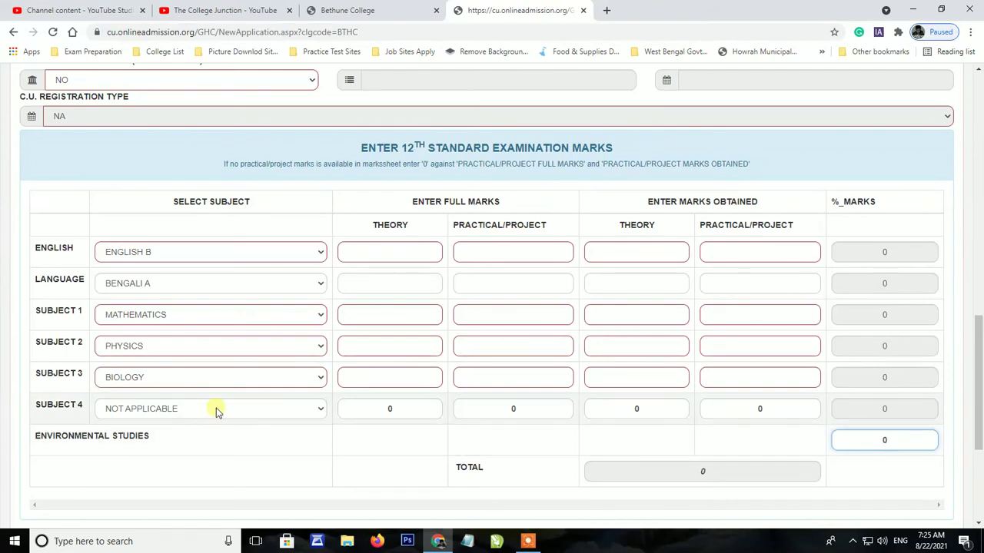
{"action": "left_click", "coordinate": [216, 411]}
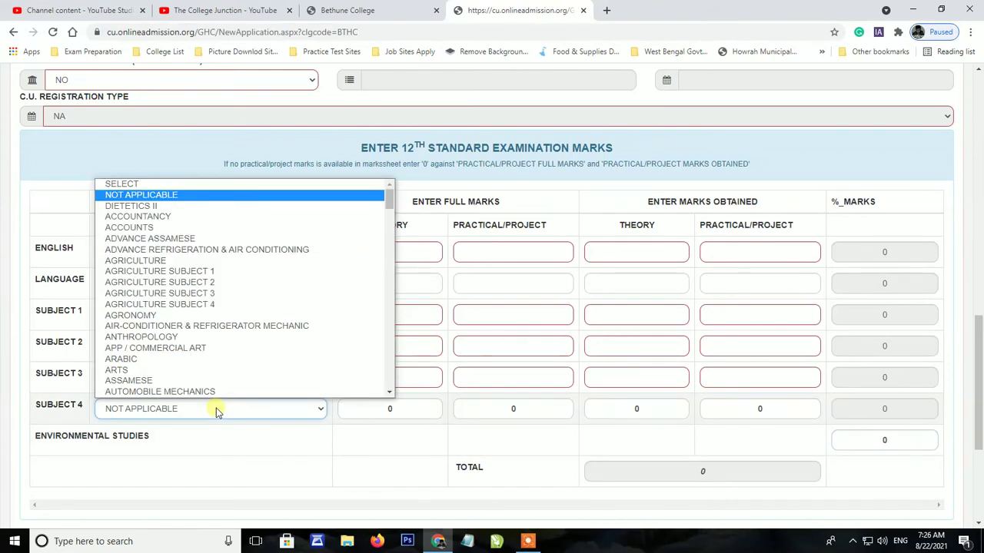
{"action": "key", "text": "c"}
{"action": "key", "text": "c"}
{"action": "key", "text": "c"}
{"action": "key", "text": "c"}
{"action": "key", "text": "c"}
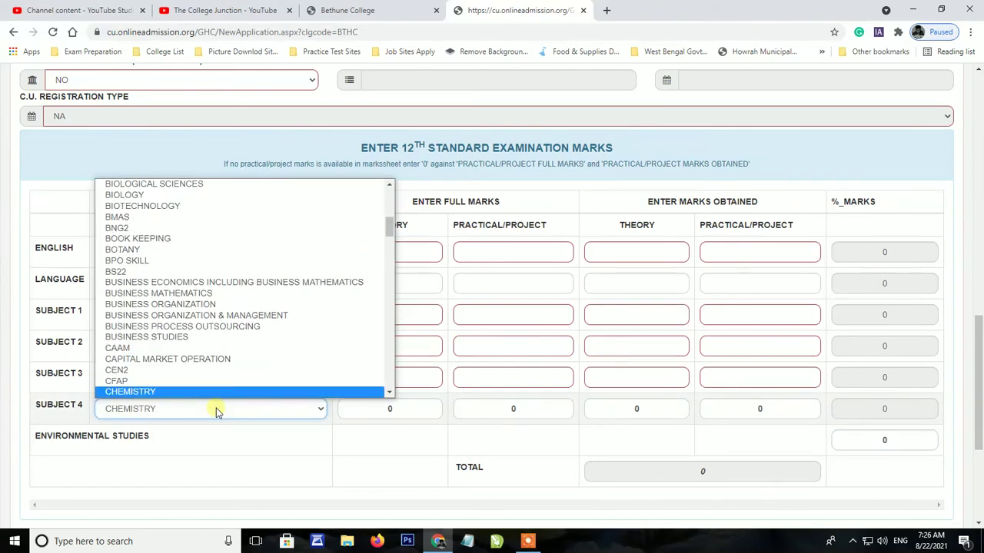
{"action": "key", "text": "c"}
{"action": "key", "text": "c"}
{"action": "key", "text": "c"}
{"action": "key", "text": "c"}
{"action": "key", "text": "c"}
{"action": "key", "text": "c"}
{"action": "key", "text": "c"}
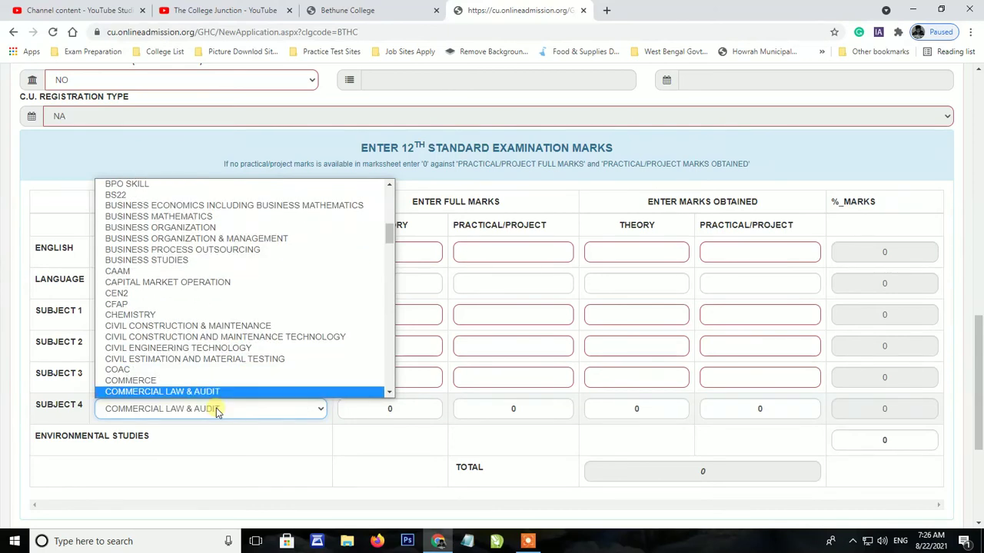
{"action": "key", "text": "c"}
{"action": "key", "text": "c"}
{"action": "key", "text": "c"}
{"action": "key", "text": "c"}
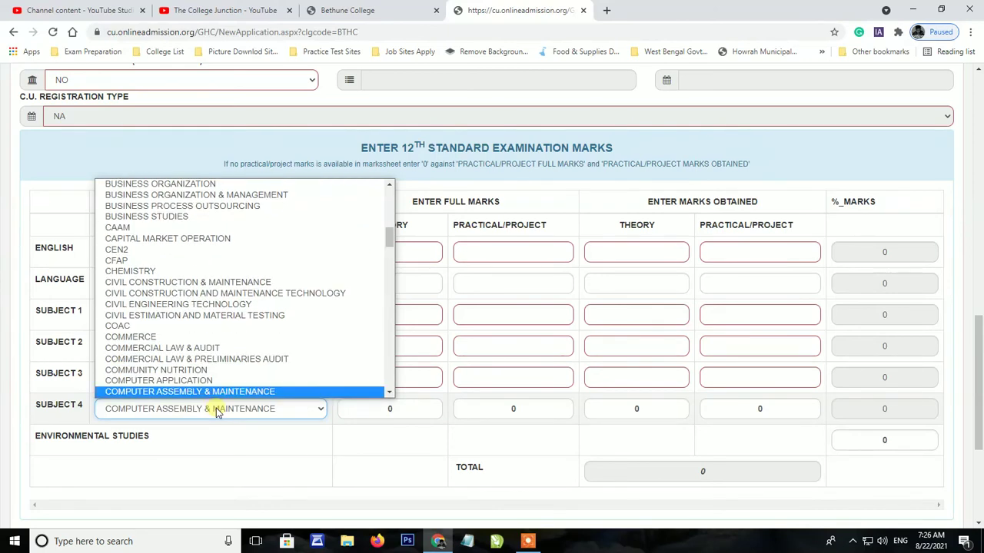
{"action": "key", "text": "c"}
{"action": "key", "text": "c"}
{"action": "key", "text": "c"}
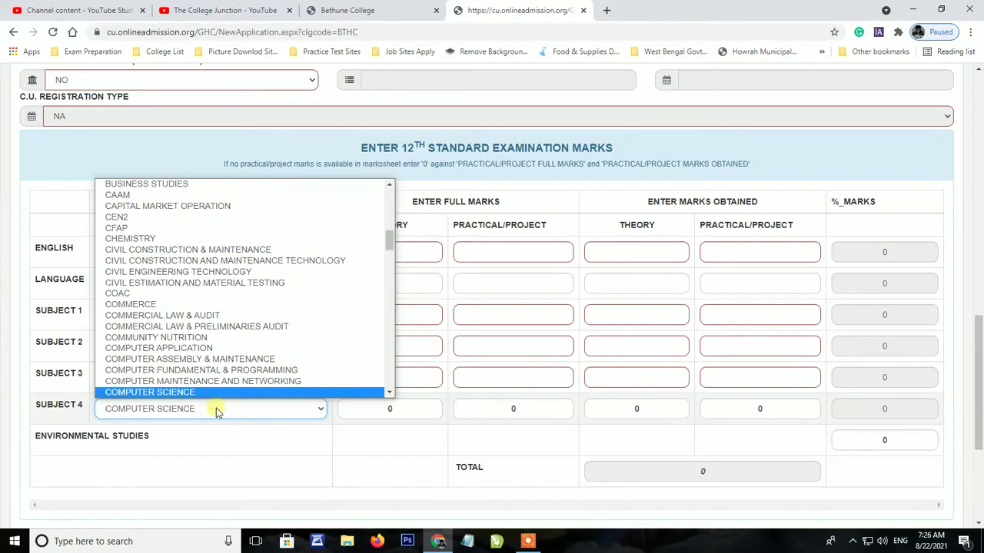
{"action": "left_click", "coordinate": [216, 413]}
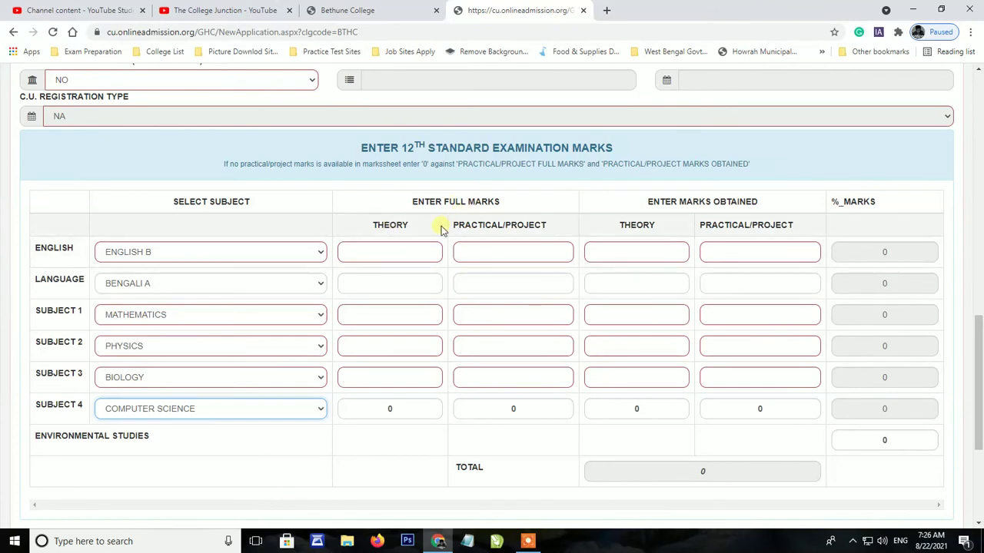
Fill the English and Language full marks and enter 80 theory full marks for Mathematics.
{"action": "left_click", "coordinate": [386, 250]}
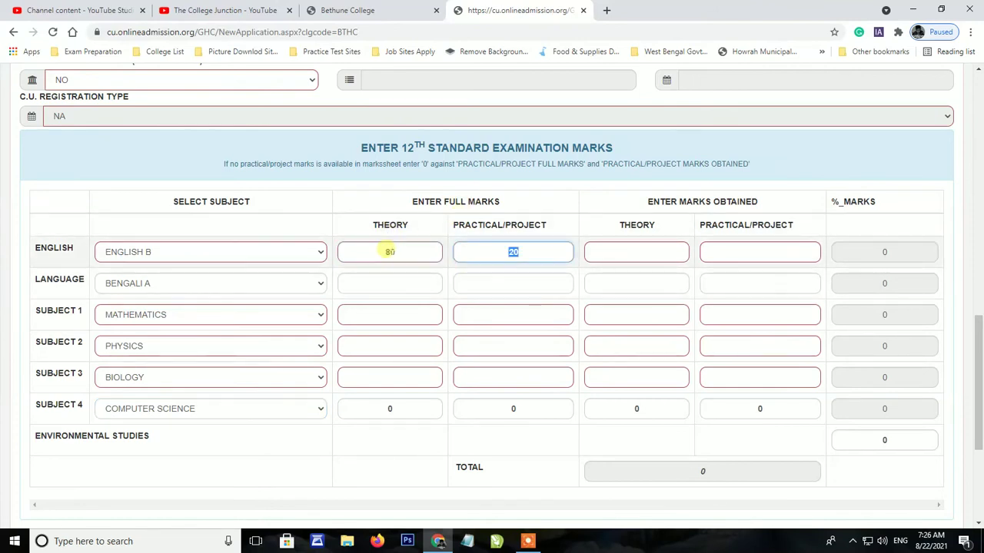
{"action": "left_click", "coordinate": [391, 296]}
{"action": "left_click", "coordinate": [390, 285]}
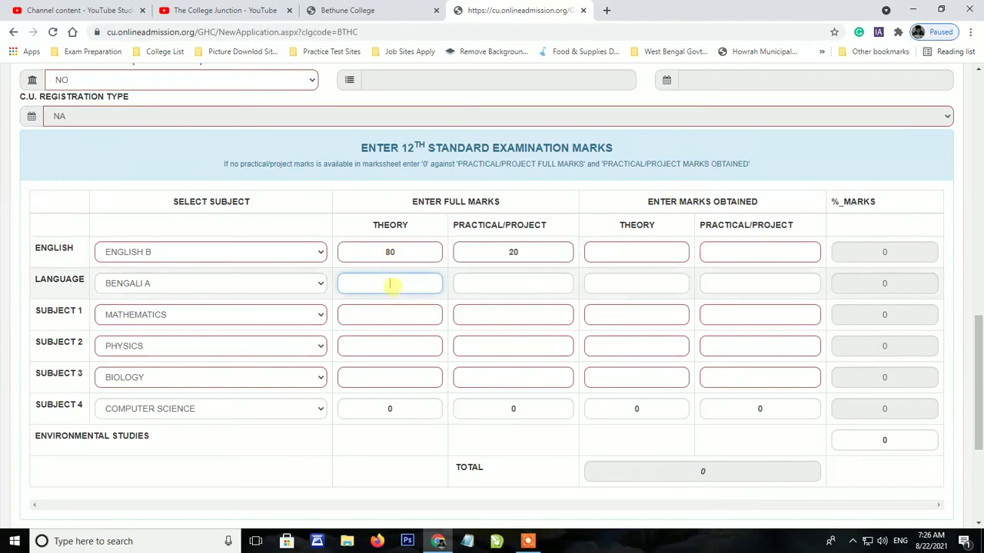
{"action": "key", "text": "Tab"}
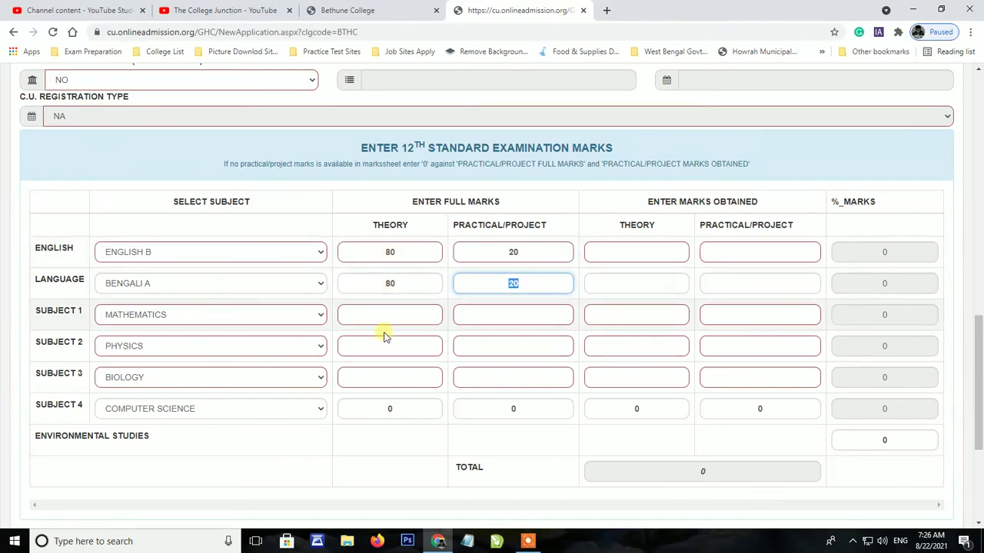
{"action": "left_click", "coordinate": [384, 318]}
{"action": "type", "text": "80"}
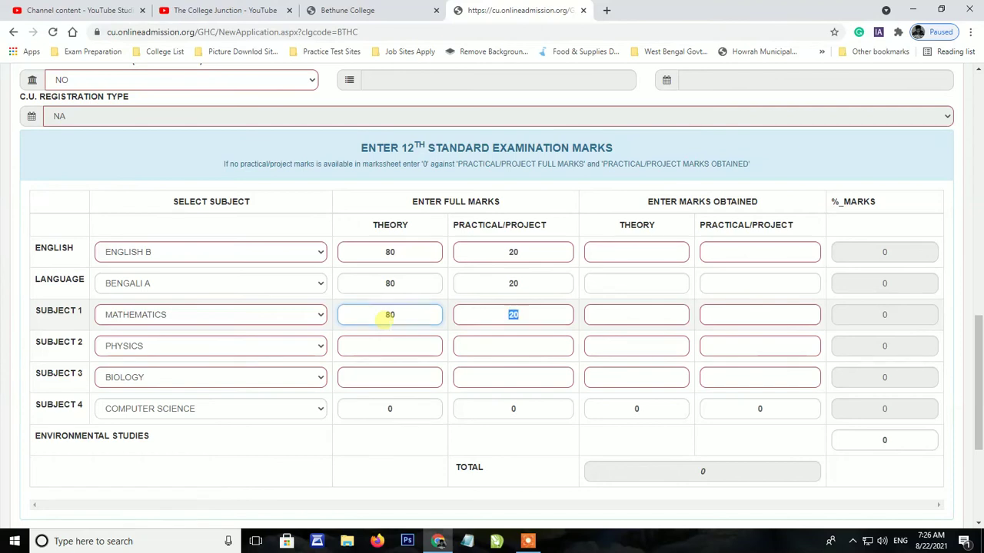
Enter 80 theory full marks for Physics, Biology and Computer Science, letting practical fill 20.
{"action": "left_click", "coordinate": [407, 346]}
{"action": "type", "text": "80"}
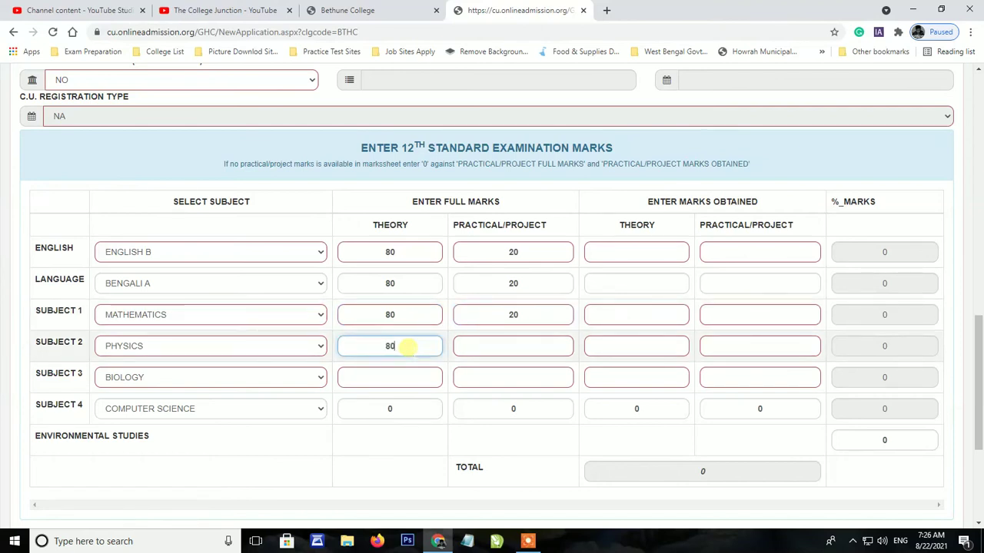
{"action": "key", "text": "Tab"}
{"action": "left_click", "coordinate": [408, 375]}
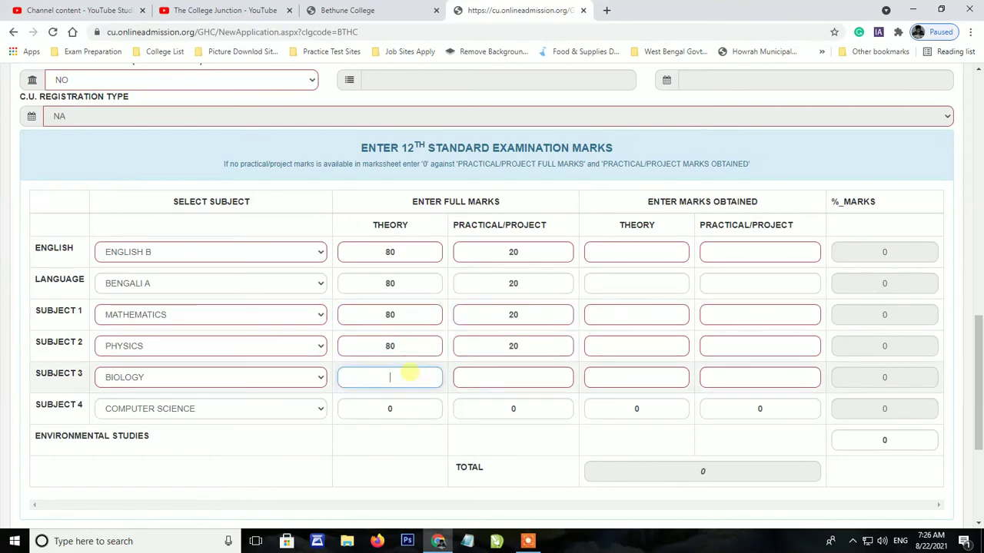
{"action": "type", "text": "80"}
{"action": "key", "text": "Tab"}
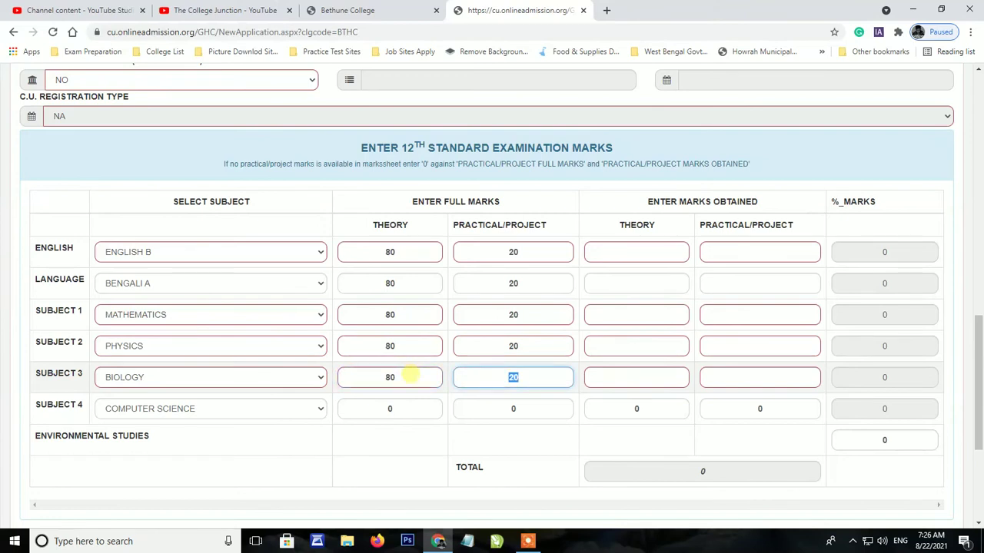
{"action": "left_click", "coordinate": [390, 409]}
{"action": "type", "text": "80"}
{"action": "key", "text": "Tab"}
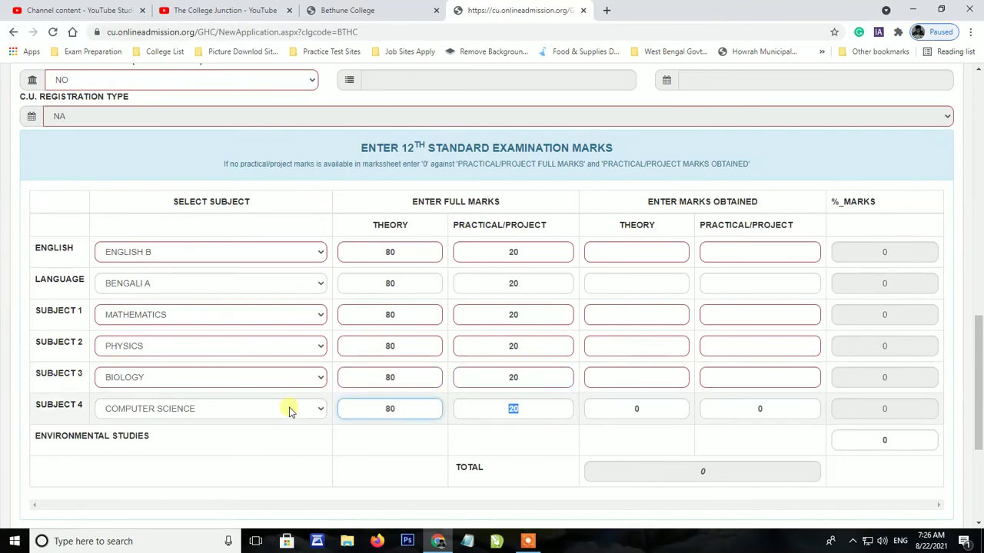
{"action": "left_click", "coordinate": [650, 250]}
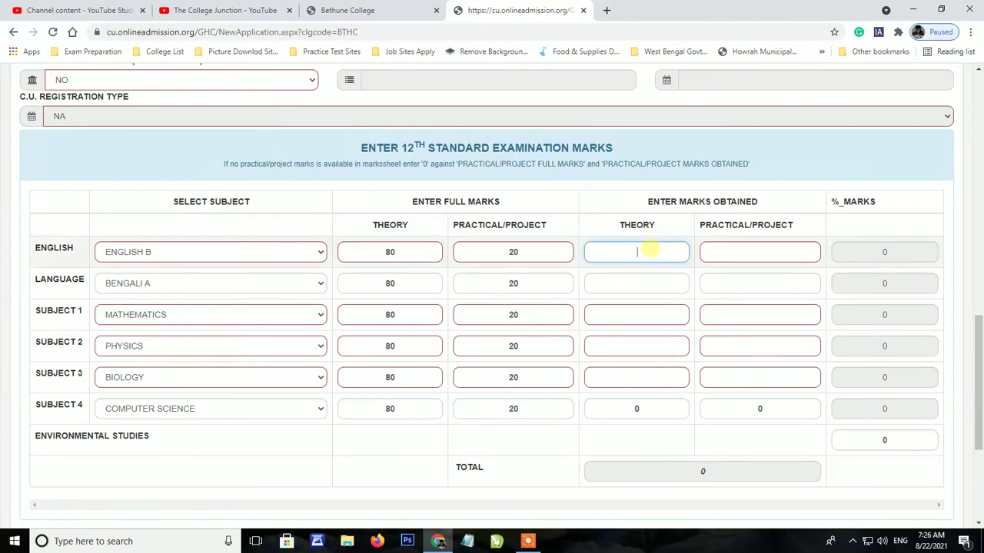
Enter marks obtained for English 65+20, Bengali 70+20 and Mathematics 75+20.
{"action": "type", "text": "65"}
{"action": "key", "text": "Tab"}
{"action": "type", "text": "20"}
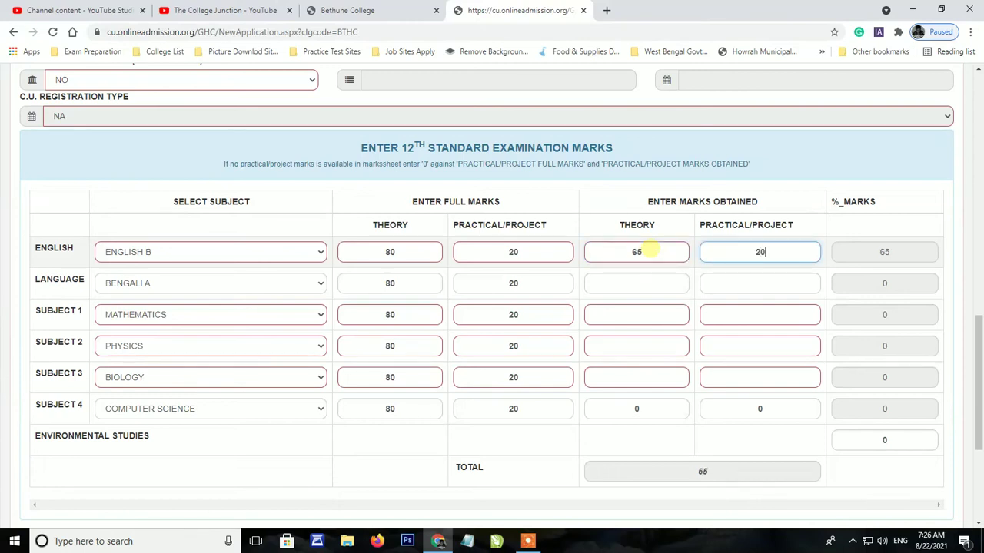
{"action": "left_click", "coordinate": [638, 277]}
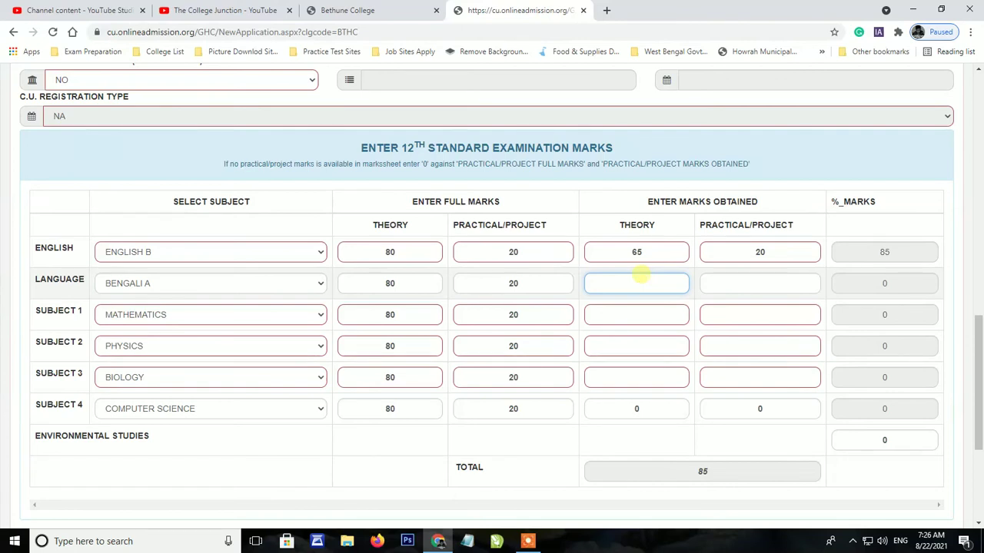
{"action": "type", "text": "70"}
{"action": "key", "text": "Tab"}
{"action": "type", "text": "20"}
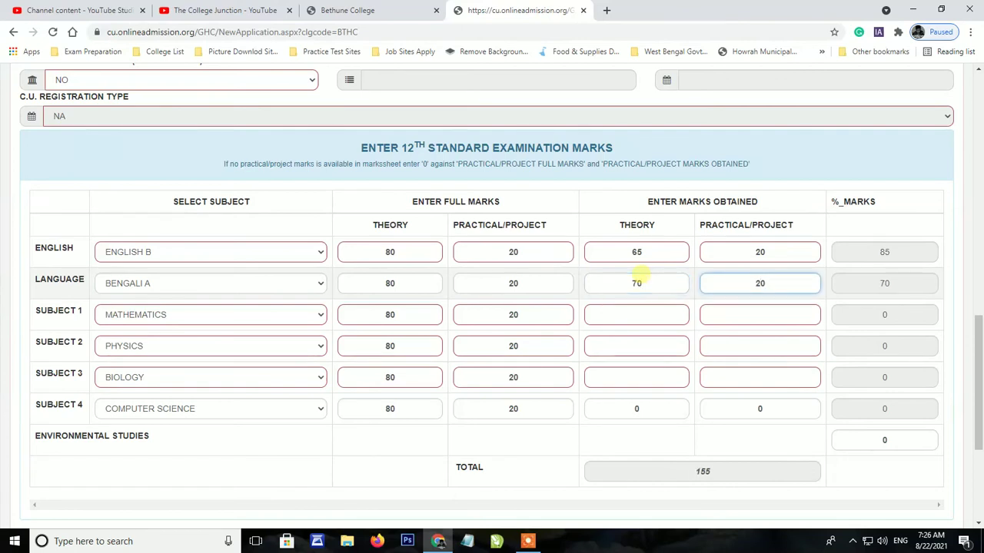
{"action": "left_click", "coordinate": [623, 313]}
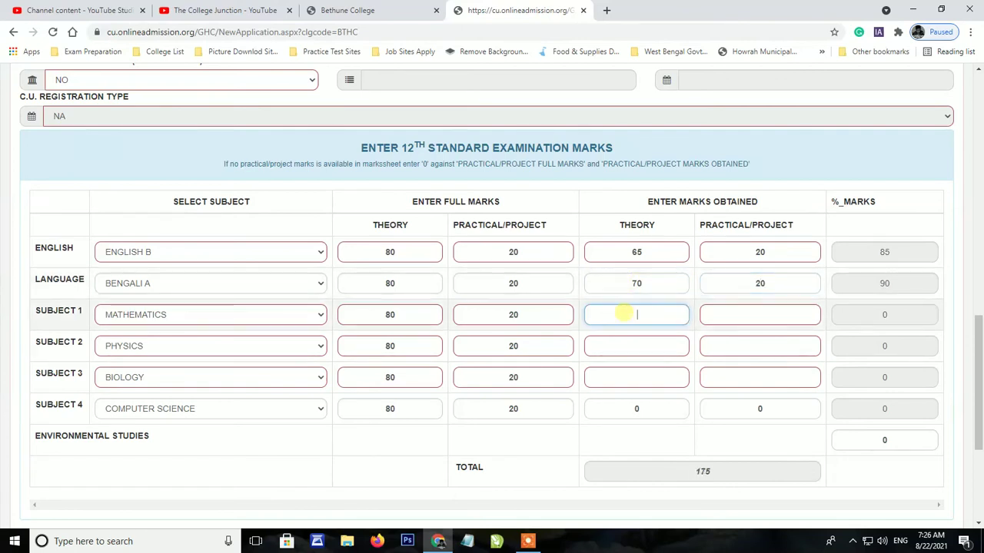
{"action": "type", "text": "75"}
{"action": "key", "text": "Tab"}
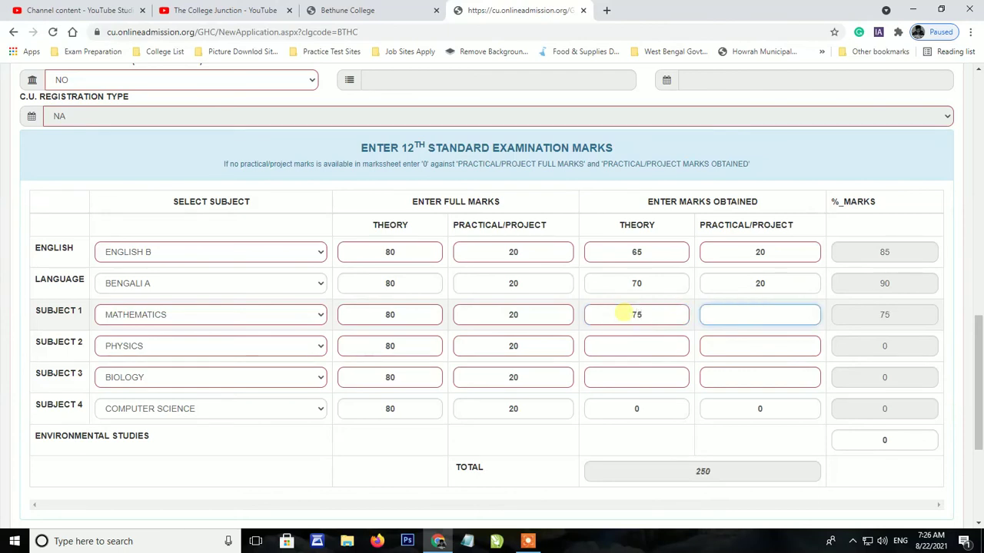
{"action": "type", "text": "20"}
Enter Physics 72+20 (fixing a mistyped practical), Biology 70+20 and Computer Science theory 65.
{"action": "left_click", "coordinate": [622, 346]}
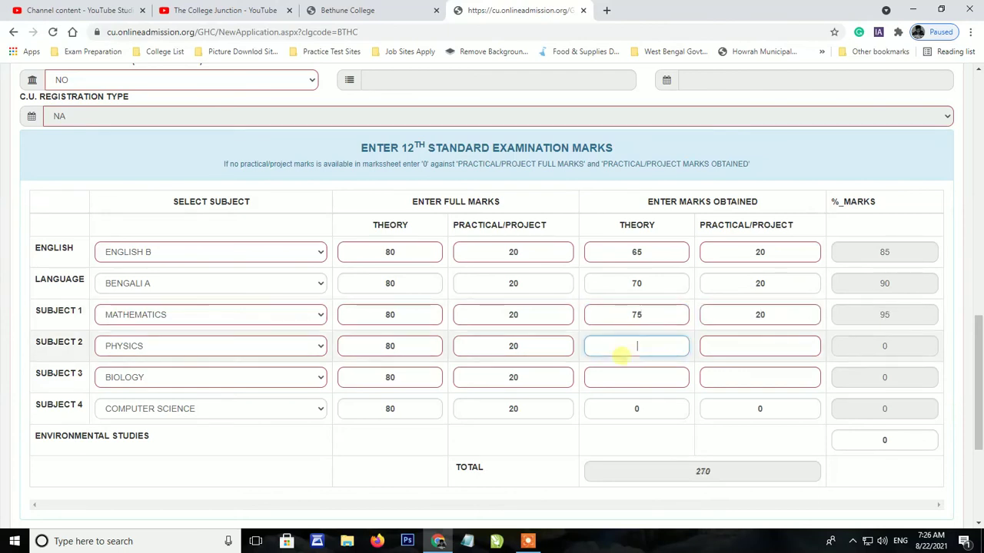
{"action": "type", "text": "72"}
{"action": "key", "text": "Tab"}
{"action": "type", "text": "8"}
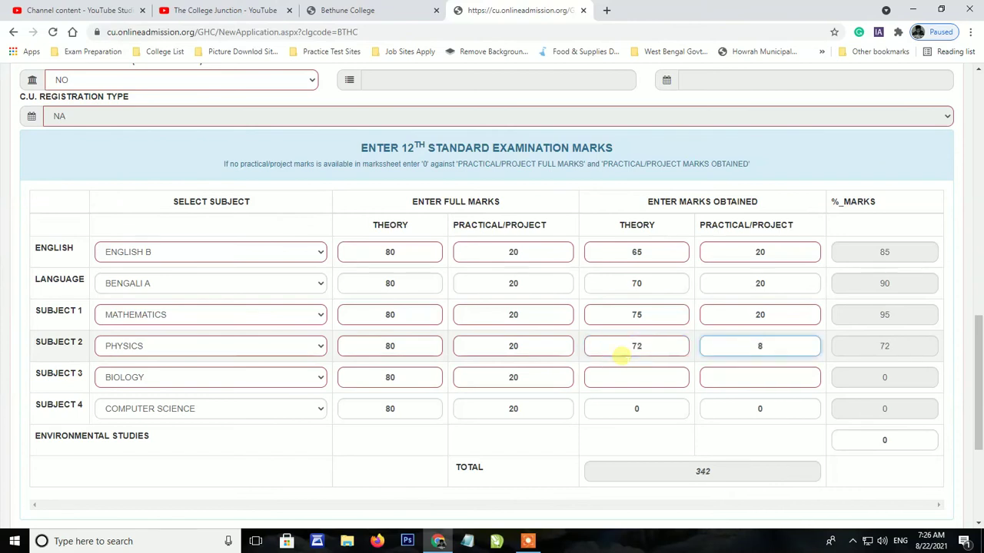
{"action": "type", "text": "19"}
{"action": "key", "text": "BackSpace"}
{"action": "key", "text": "BackSpace"}
{"action": "type", "text": "20"}
{"action": "left_click", "coordinate": [626, 377]}
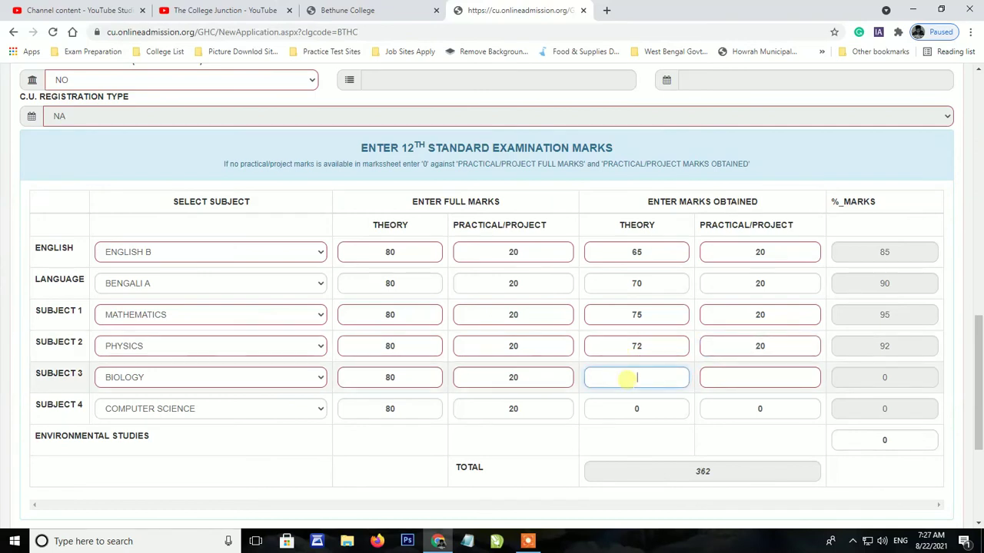
{"action": "type", "text": "70"}
{"action": "key", "text": "Tab"}
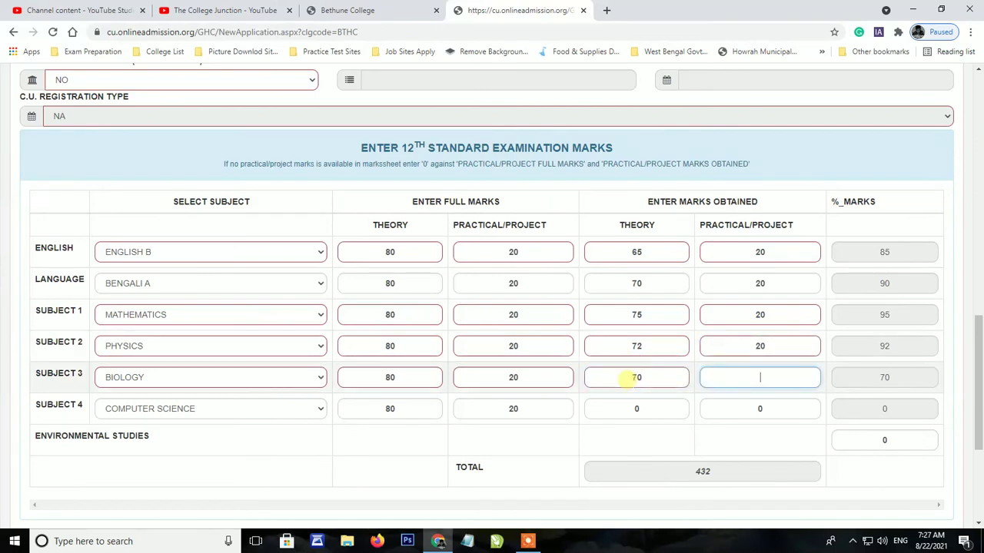
{"action": "type", "text": "20"}
{"action": "left_click", "coordinate": [635, 408]}
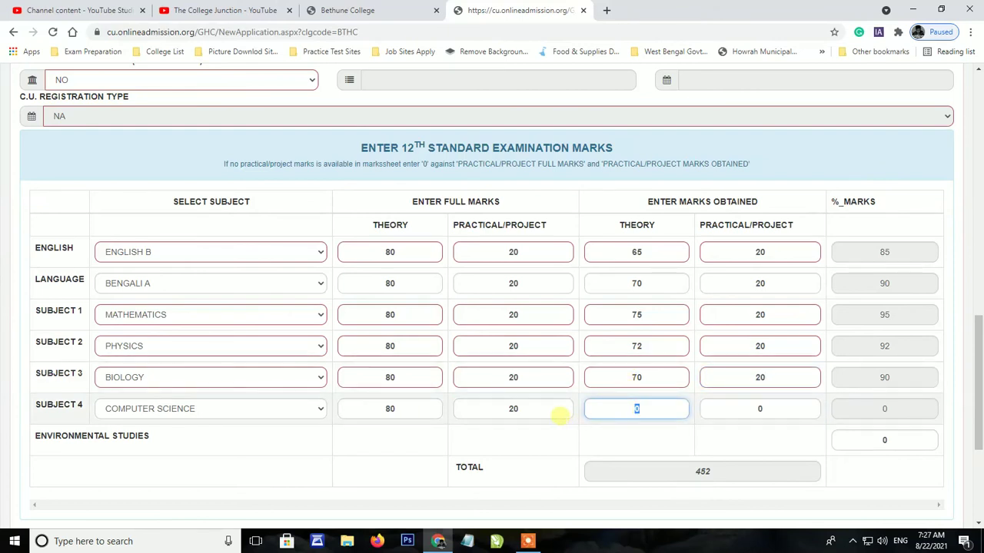
{"action": "type", "text": "65"}
{"action": "key", "text": "Tab"}
Enter 20 as the Computer Science practical mark so the total updates to 537.
{"action": "type", "text": "20"}
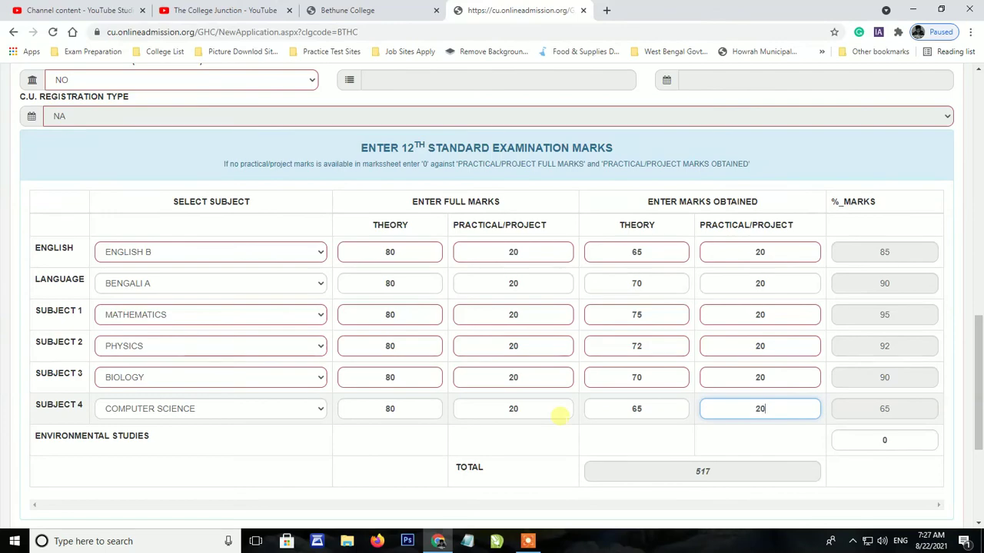
{"action": "scroll", "coordinate": [619, 396], "scroll_direction": "down", "scroll_amount": 2}
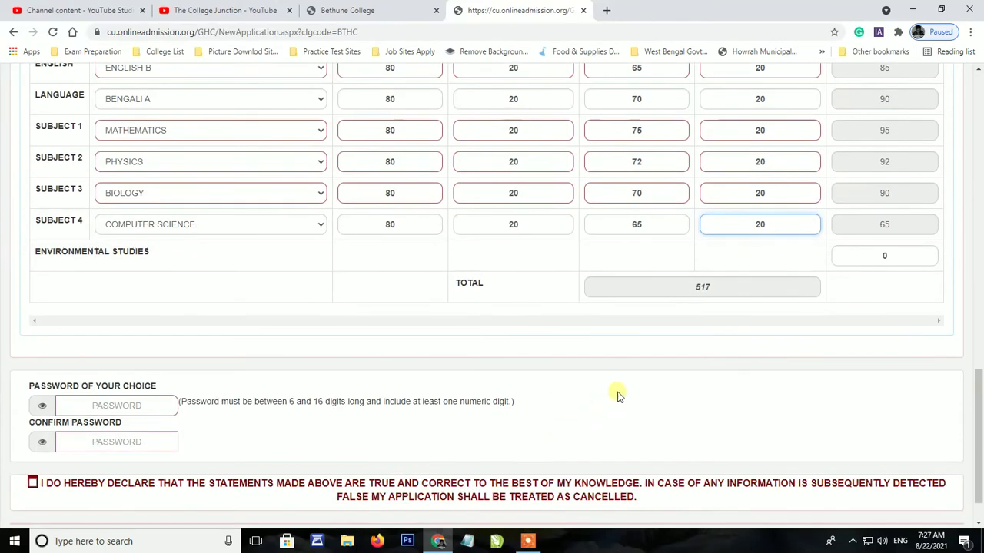
{"action": "left_click", "coordinate": [638, 347]}
{"action": "scroll", "coordinate": [773, 333], "scroll_direction": "up", "scroll_amount": 1}
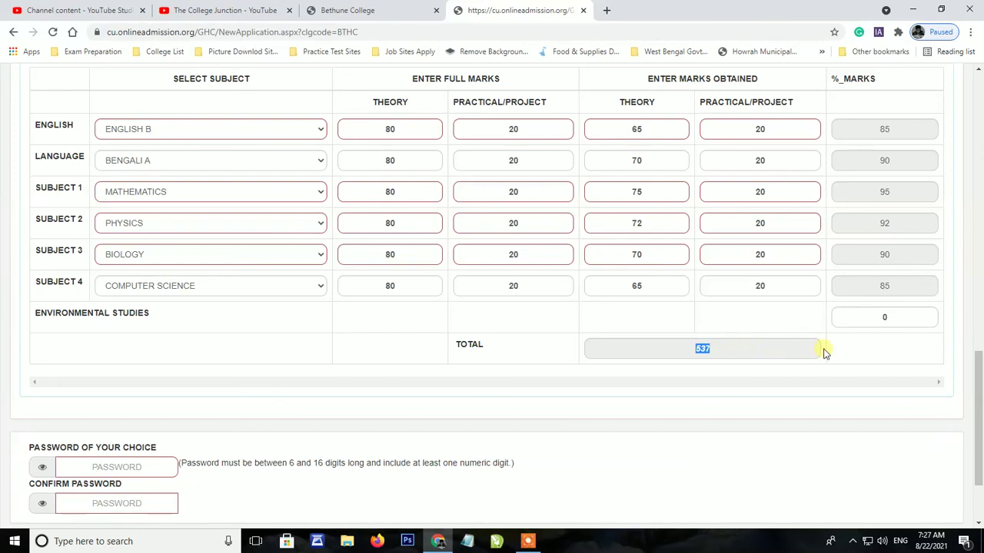
{"action": "scroll", "coordinate": [966, 336], "scroll_direction": "up", "scroll_amount": 1}
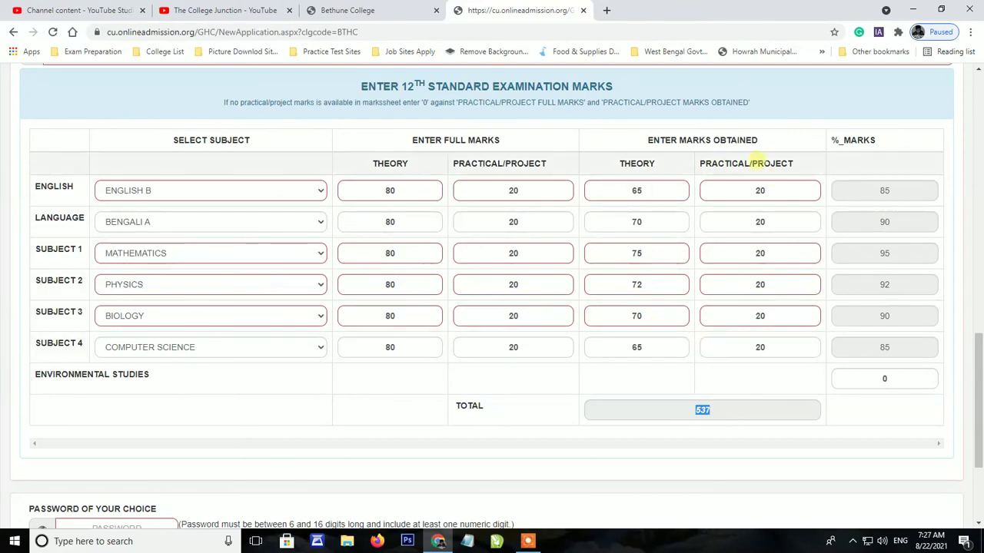
{"action": "scroll", "coordinate": [314, 320], "scroll_direction": "down", "scroll_amount": 3}
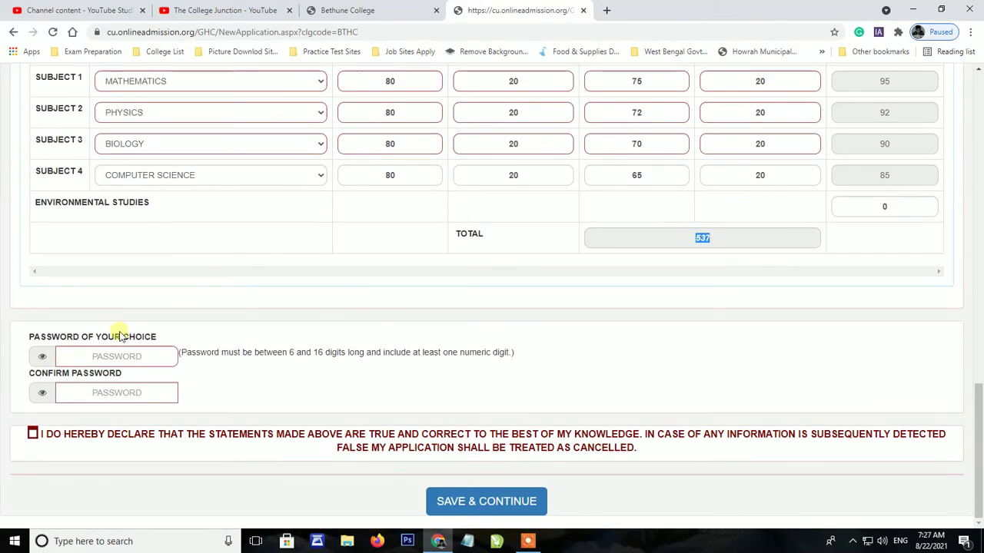
Type a chosen account password, repeat it in Confirm Password, and reveal it to check.
{"action": "left_click", "coordinate": [76, 357]}
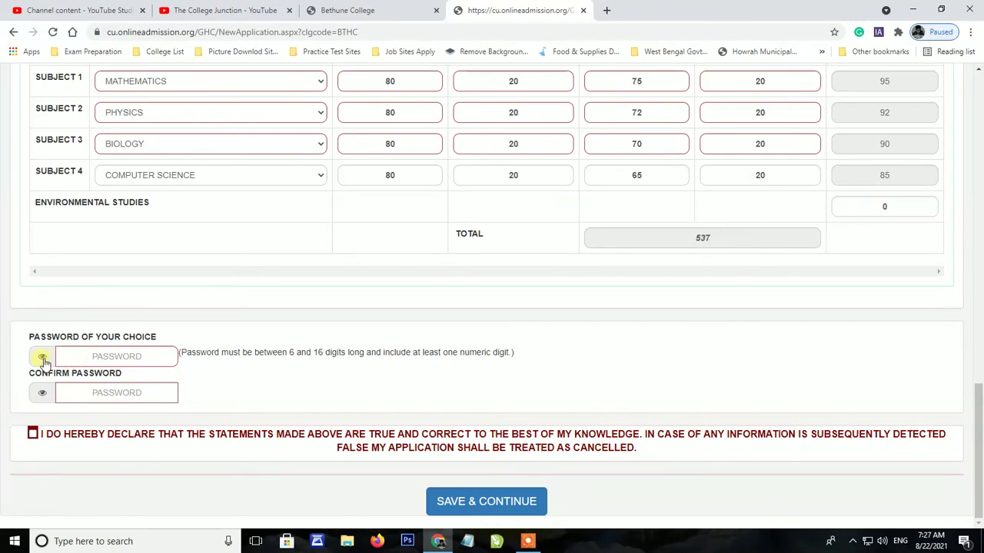
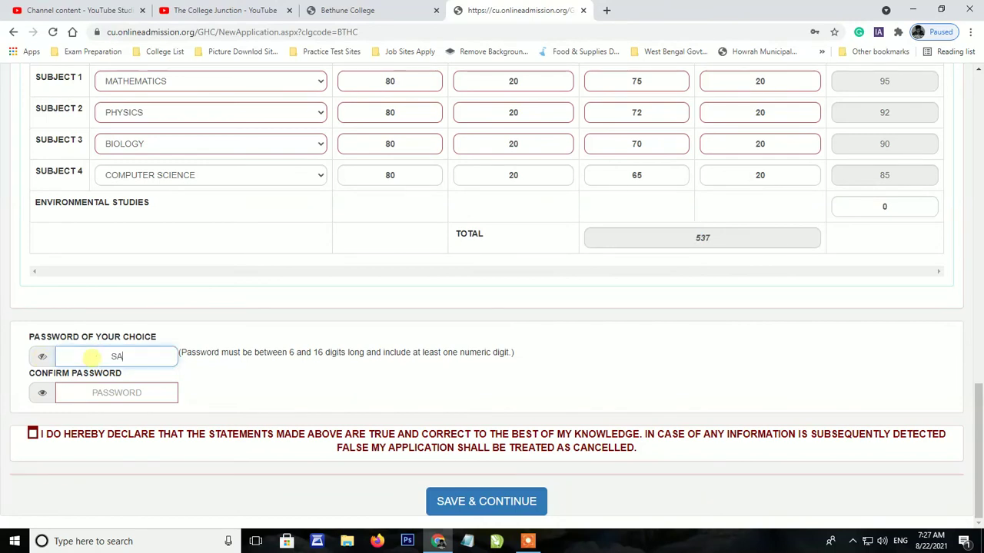
{"action": "key", "text": "Tab"}
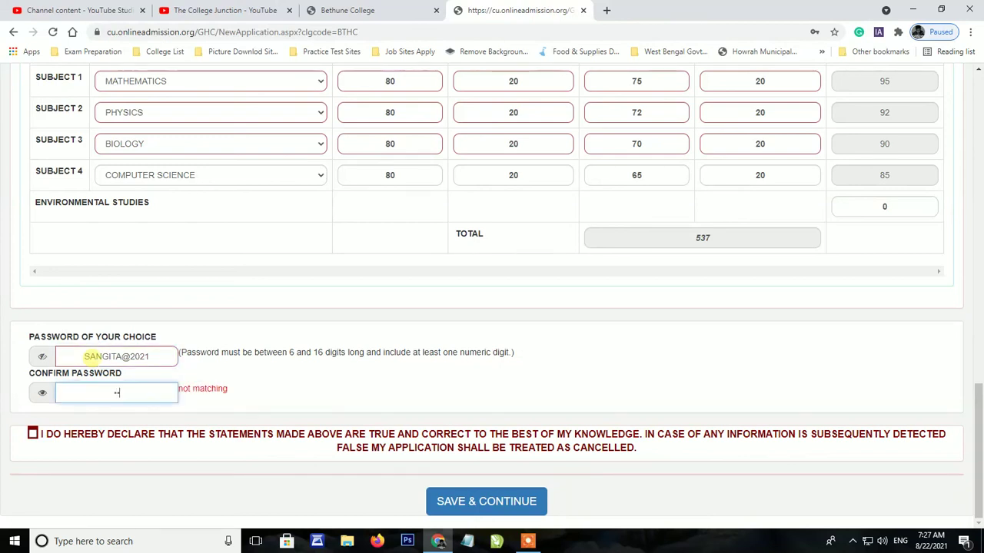
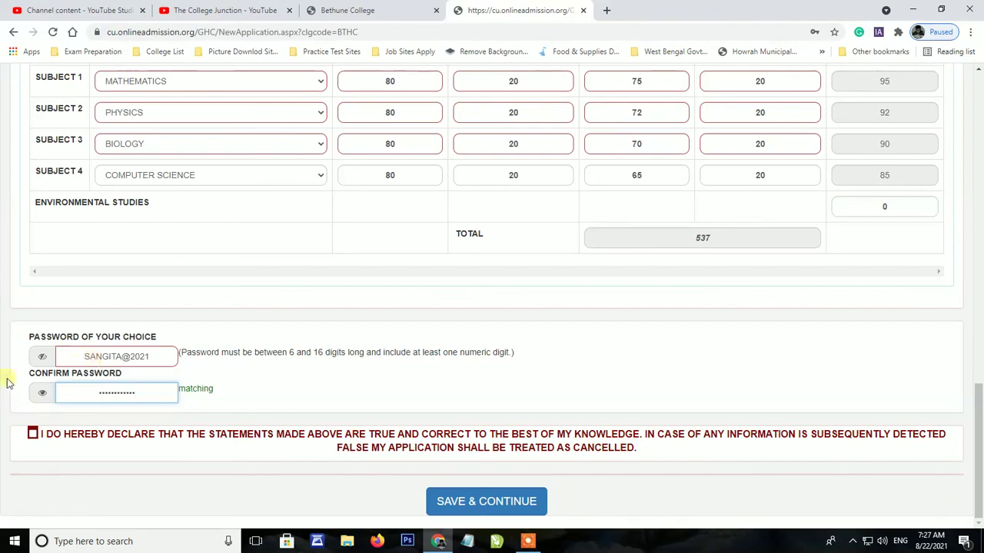
{"action": "left_click", "coordinate": [42, 392]}
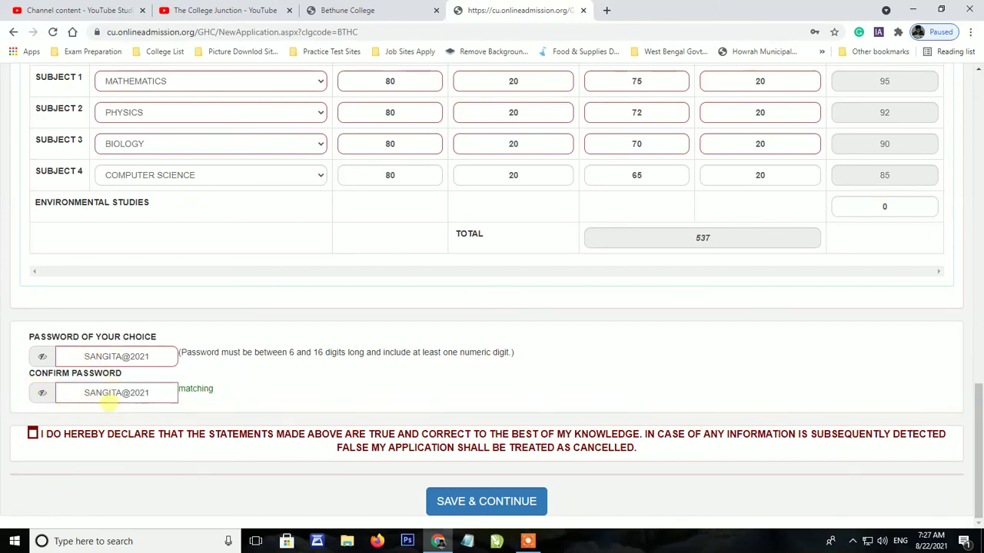
Tick the 'statements are true and correct' declaration and scroll back to the form's top.
{"action": "left_click", "coordinate": [32, 433]}
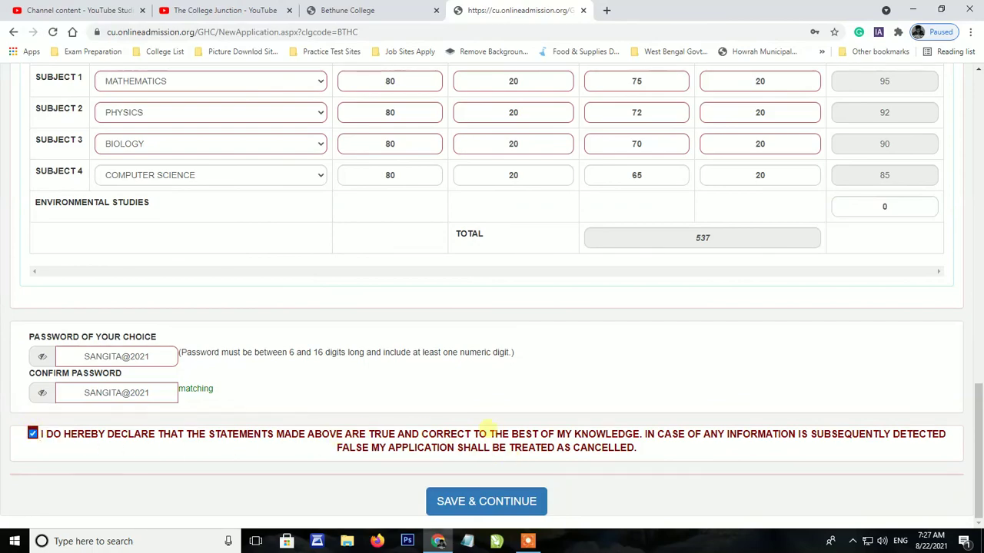
{"action": "scroll", "coordinate": [465, 395], "scroll_direction": "up", "scroll_amount": 1}
{"action": "scroll", "coordinate": [465, 392], "scroll_direction": "up", "scroll_amount": 15}
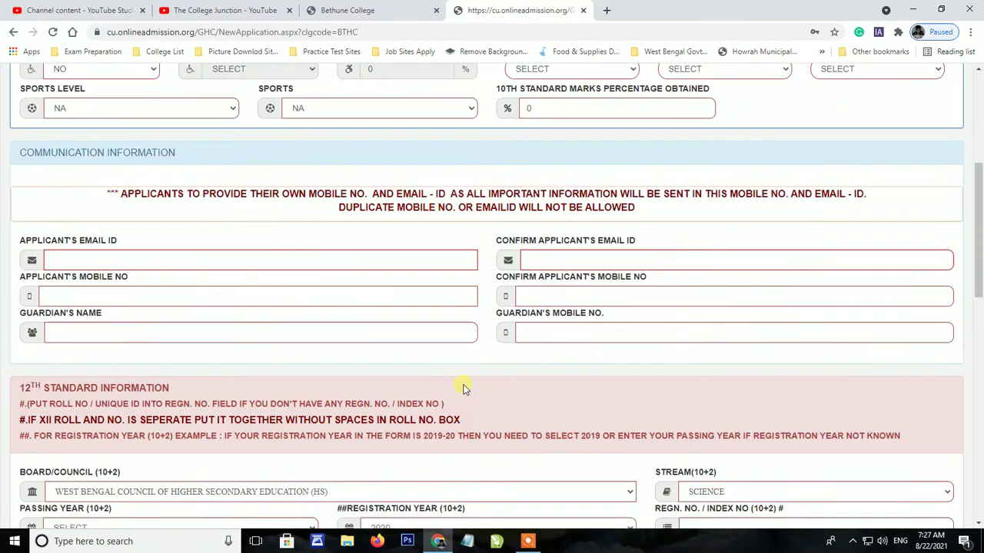
{"action": "scroll", "coordinate": [464, 388], "scroll_direction": "up", "scroll_amount": 1}
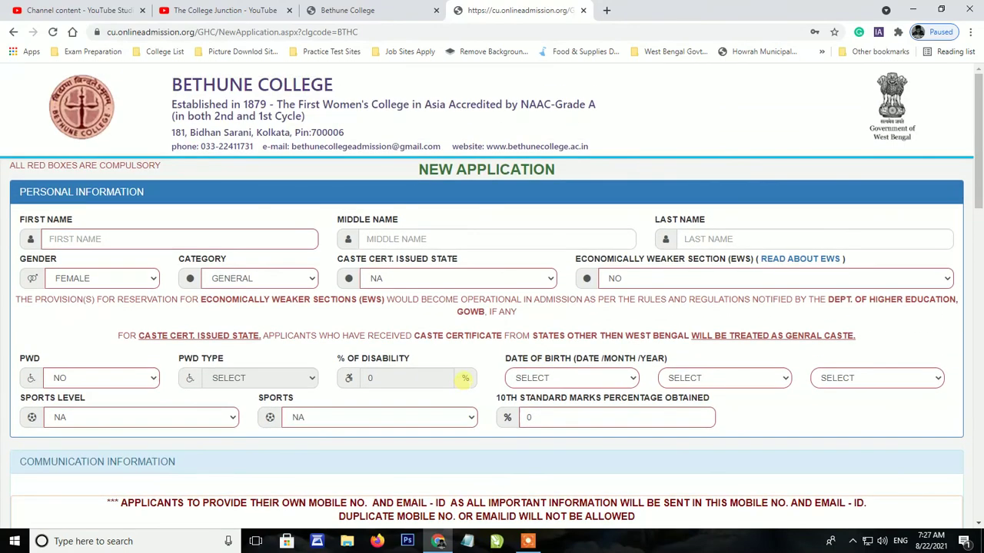